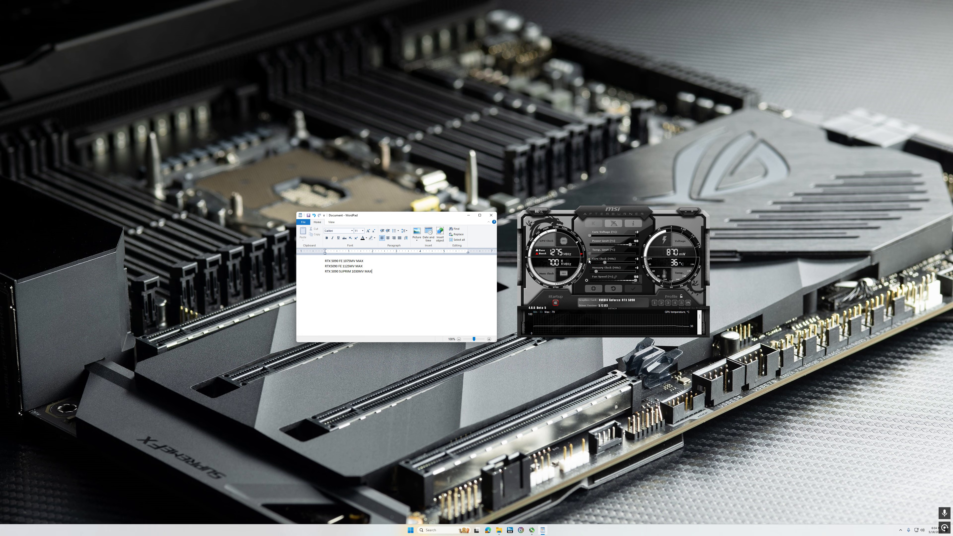
Open the voltage/frequency curve editor, check the points between about 870 and 925 mV, and close it again.
key(ctrl+f)
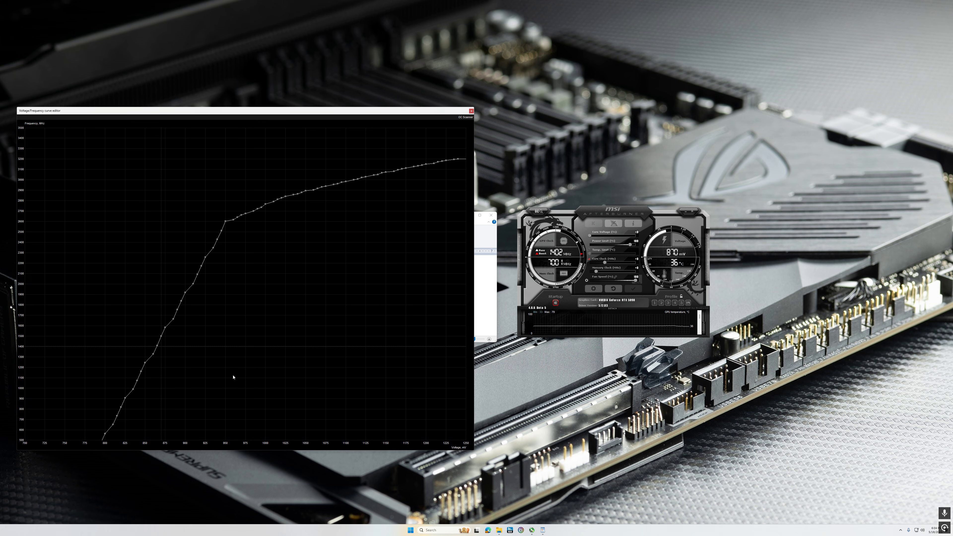
click(161, 334)
click(184, 292)
click(205, 257)
click(526, 49)
click(471, 110)
Add the line "How much do I want to undervolt???" below the card list in the WordPad notes.
click(431, 278)
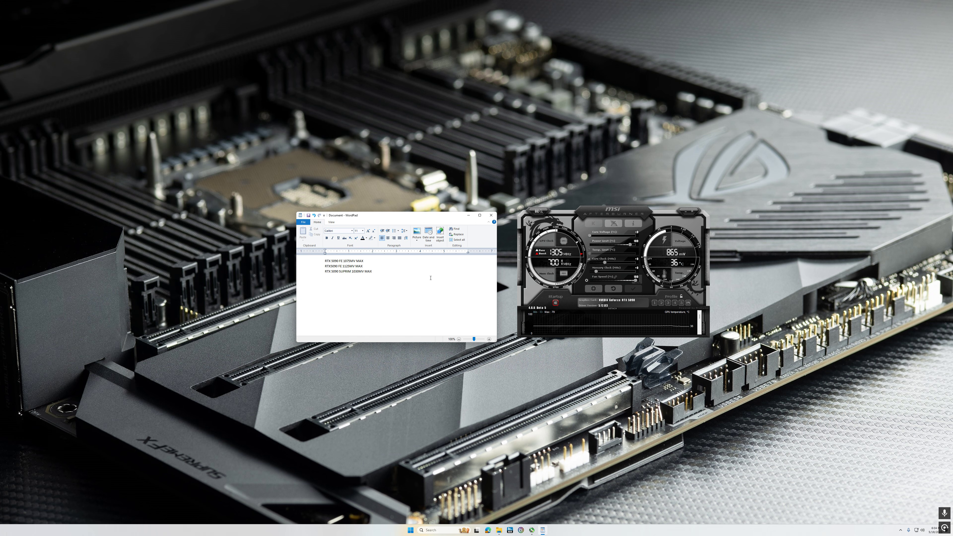
key(Return)
text(How much do I want to unv)
right_click(433, 128)
click(400, 128)
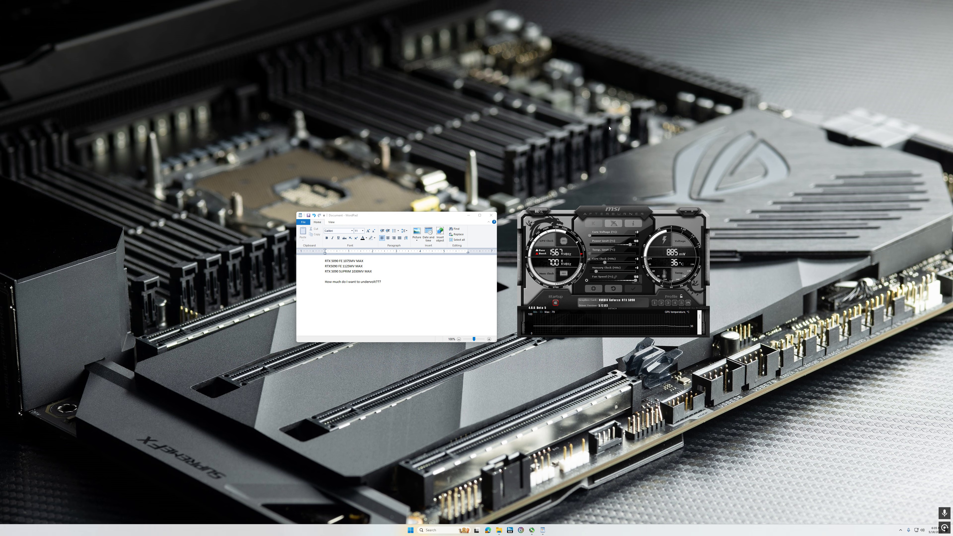
Add the line "What 3D voltage range does it run at?" to the notes and correct its typing errors.
drag(630, 245, 637, 235)
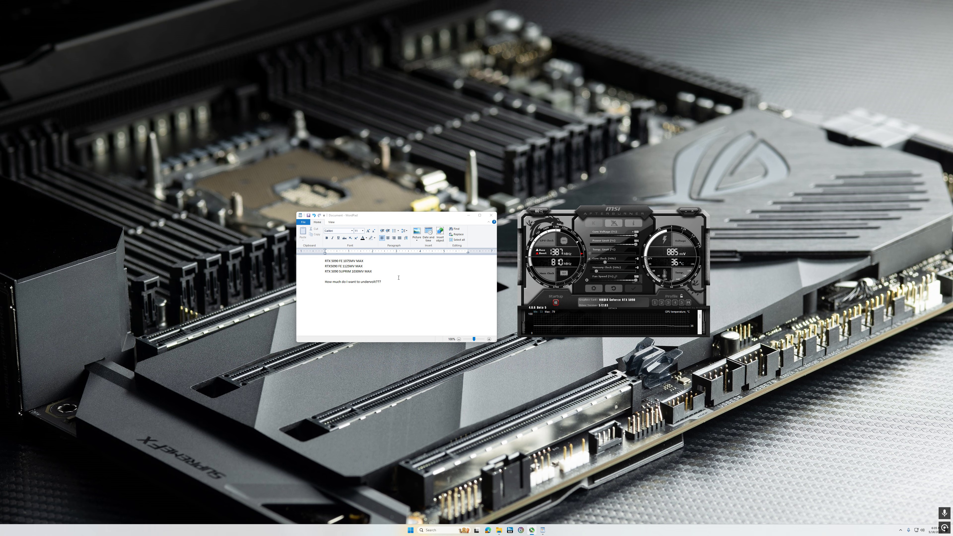
click(403, 286)
key(Return)
text(WHat 3D voltager)
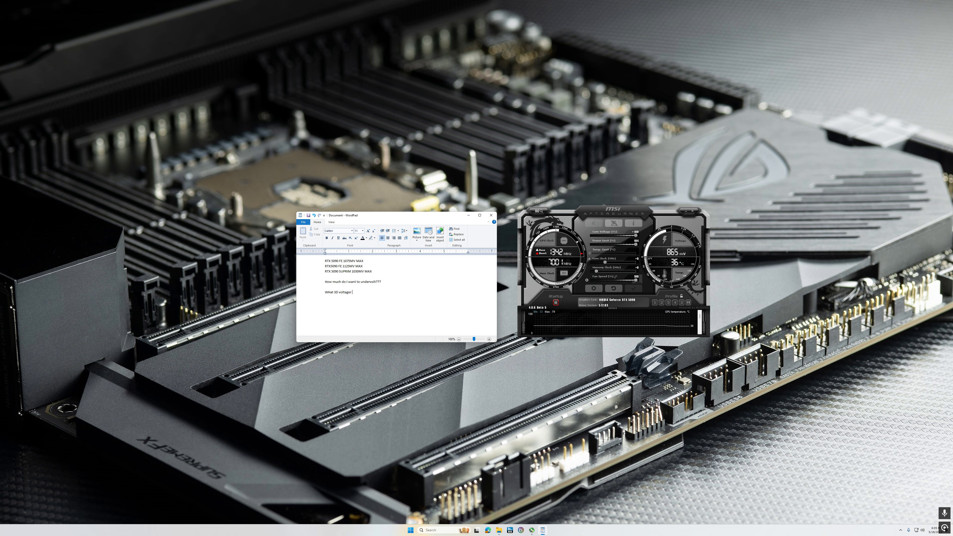
text( range does it run at?)
click(352, 292)
key(BackSpace)
click(423, 153)
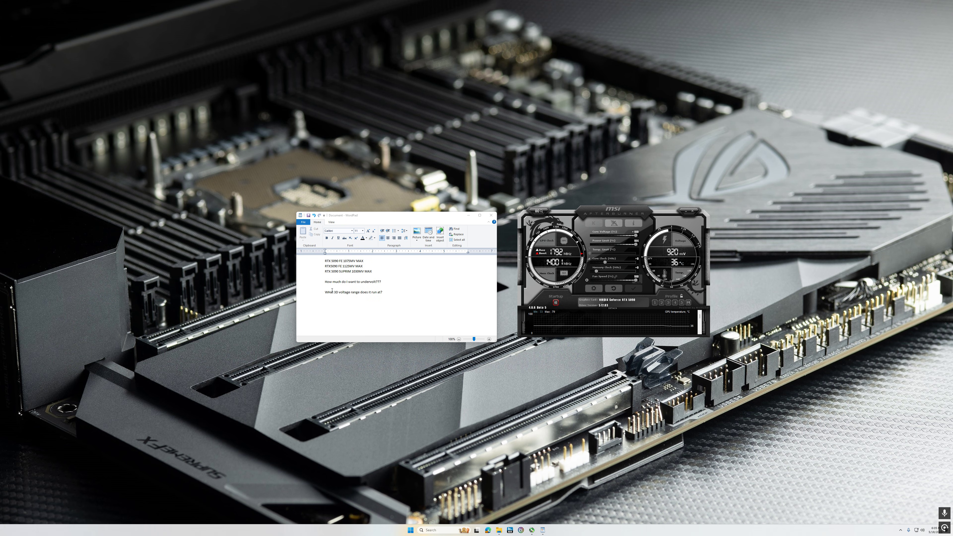
click(350, 300)
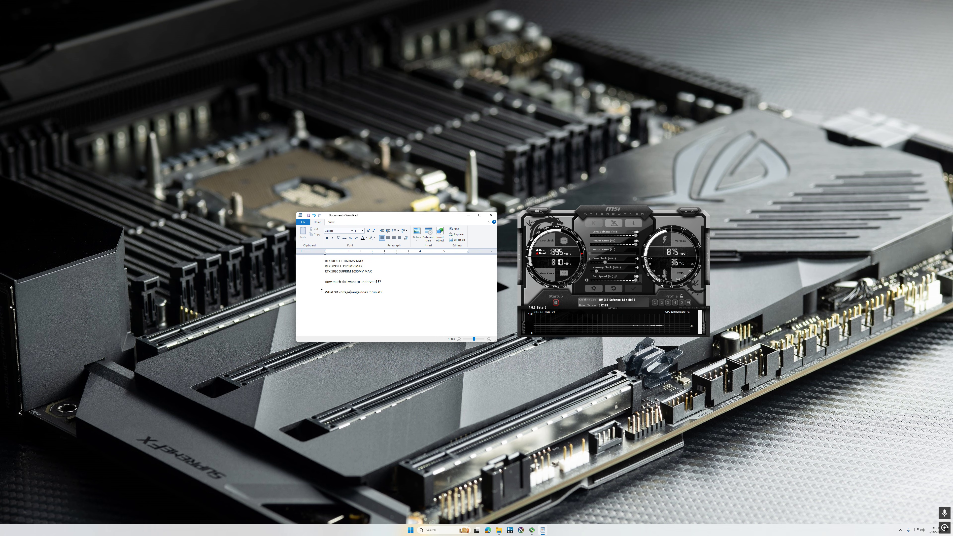
click(330, 292)
key(BackSpace)
text(h)
Examine the maximum voltages noted for each of the listed RTX cards, highlighting them one by one.
click(378, 267)
drag(372, 261, 324, 261)
click(344, 264)
drag(344, 260, 355, 261)
click(359, 261)
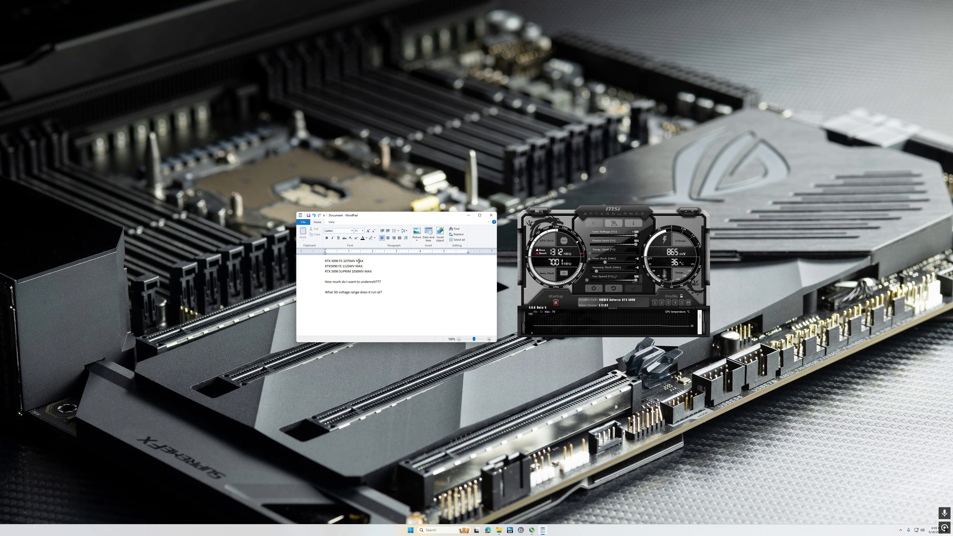
drag(342, 266, 355, 266)
click(373, 266)
click(401, 272)
drag(352, 272, 362, 271)
click(357, 270)
drag(372, 271, 351, 271)
click(340, 272)
click(393, 269)
drag(368, 265, 331, 268)
click(367, 266)
click(363, 267)
right_click(382, 142)
click(460, 182)
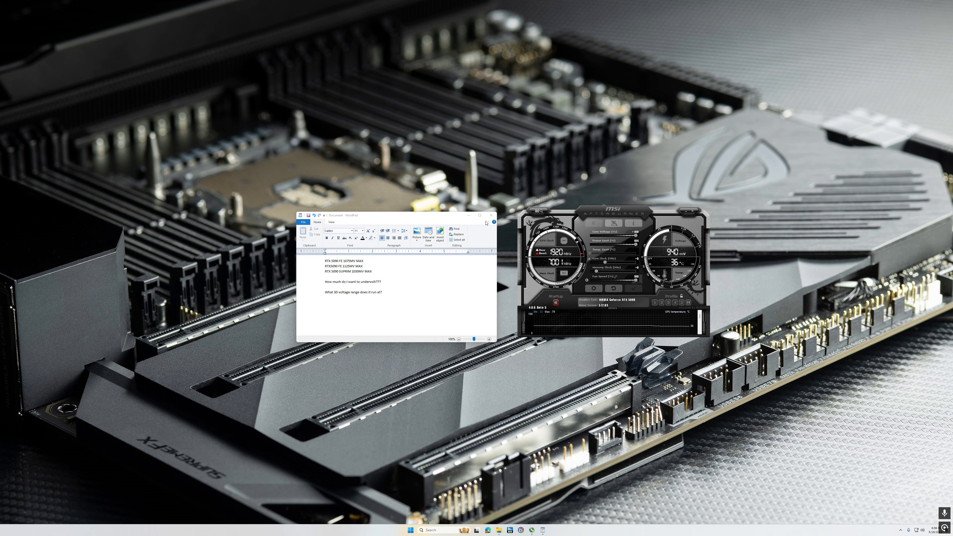
Rearrange the WordPad and Afterburner windows and open the voltage/frequency curve editor alongside them.
drag(450, 217, 727, 65)
drag(614, 283, 497, 290)
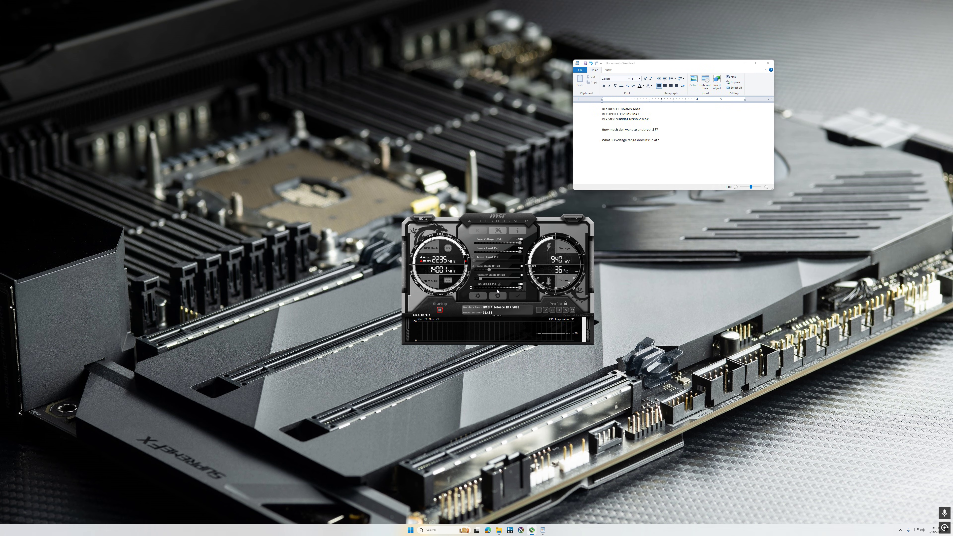
click(474, 266)
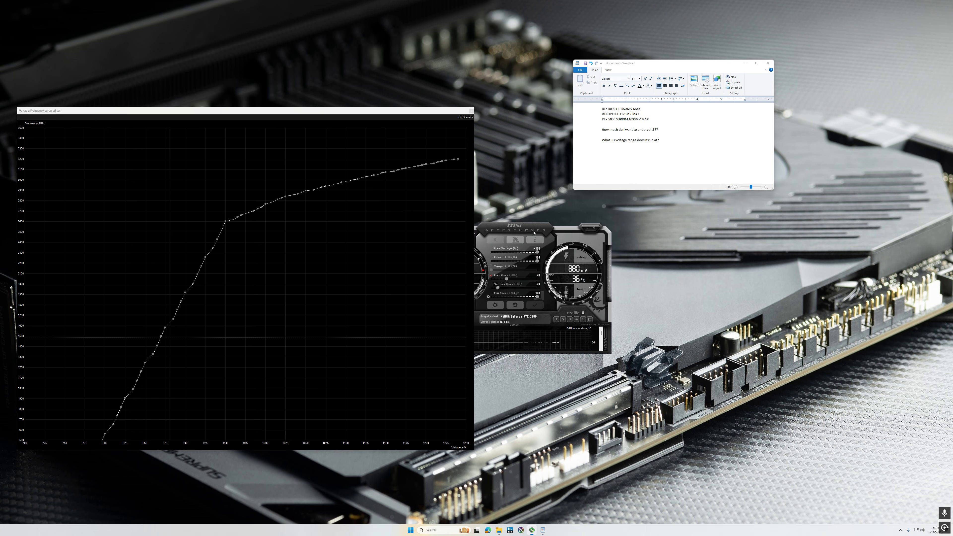
drag(528, 249, 601, 242)
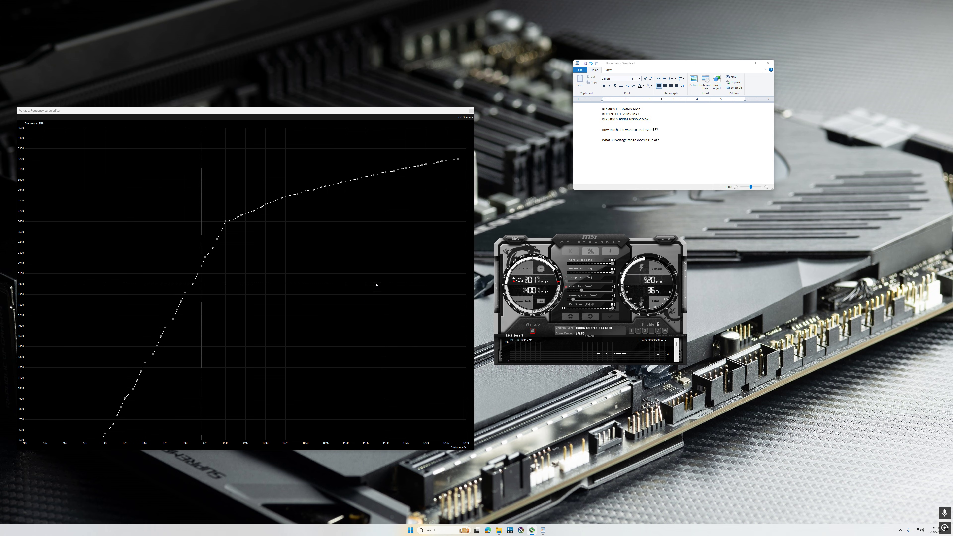
Try running the GPU locked at the curve's 1125 mV point, and reset Afterburner to its default settings.
click(366, 176)
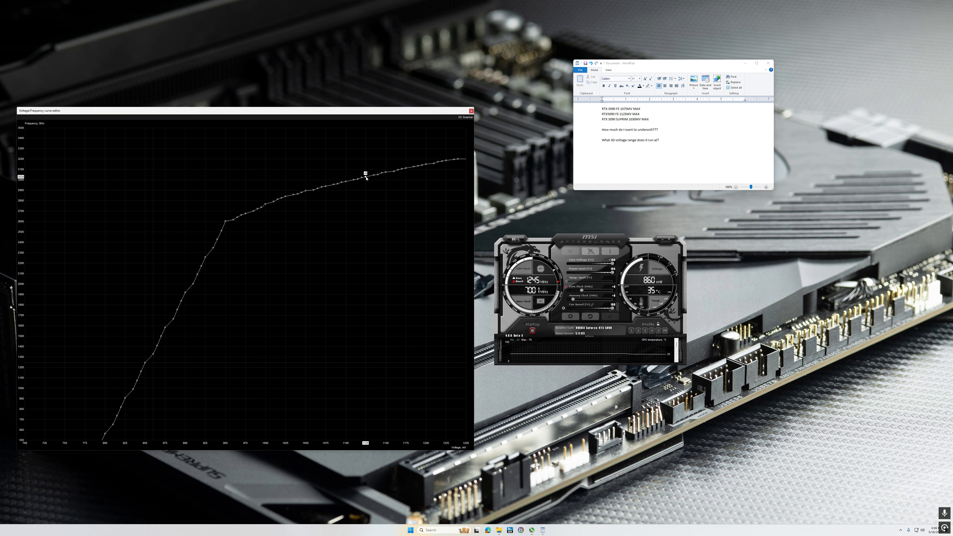
click(610, 316)
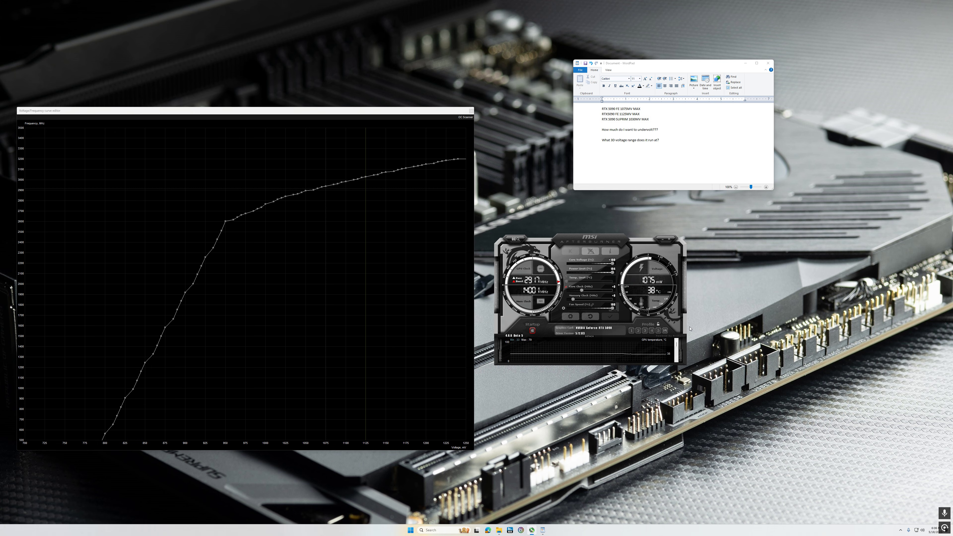
click(590, 318)
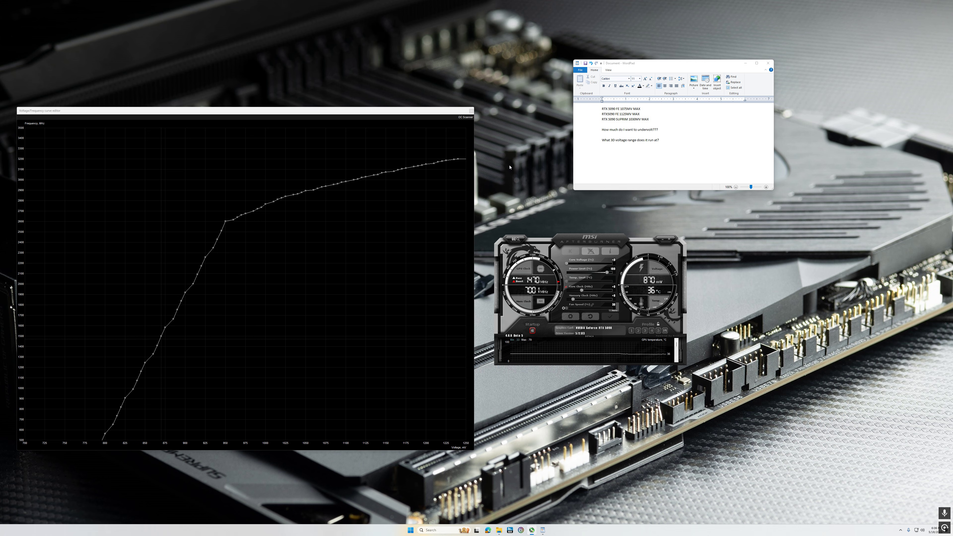
Review the second card's maximum voltage line and the undervolt question in the notes.
right_click(539, 181)
click(542, 161)
click(608, 114)
click(647, 114)
drag(642, 114, 607, 117)
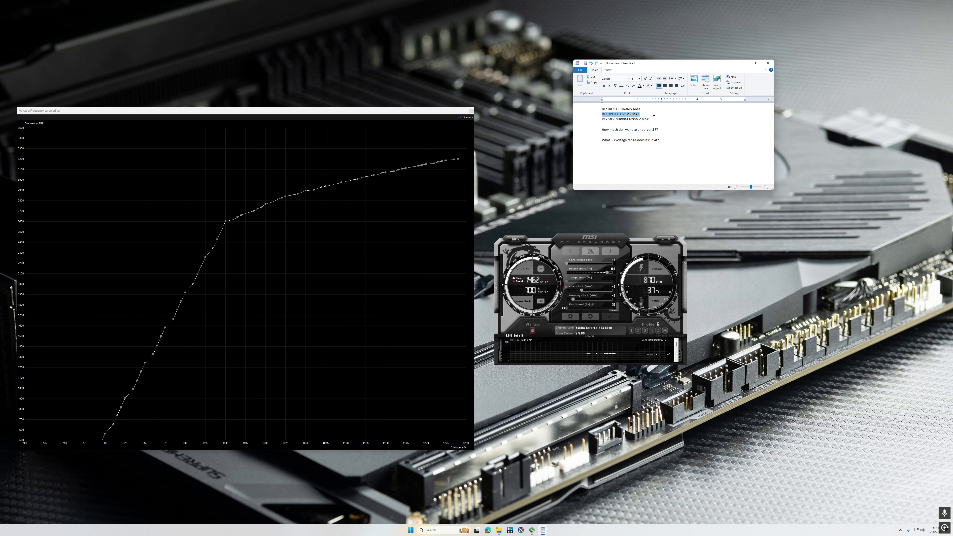
click(634, 11)
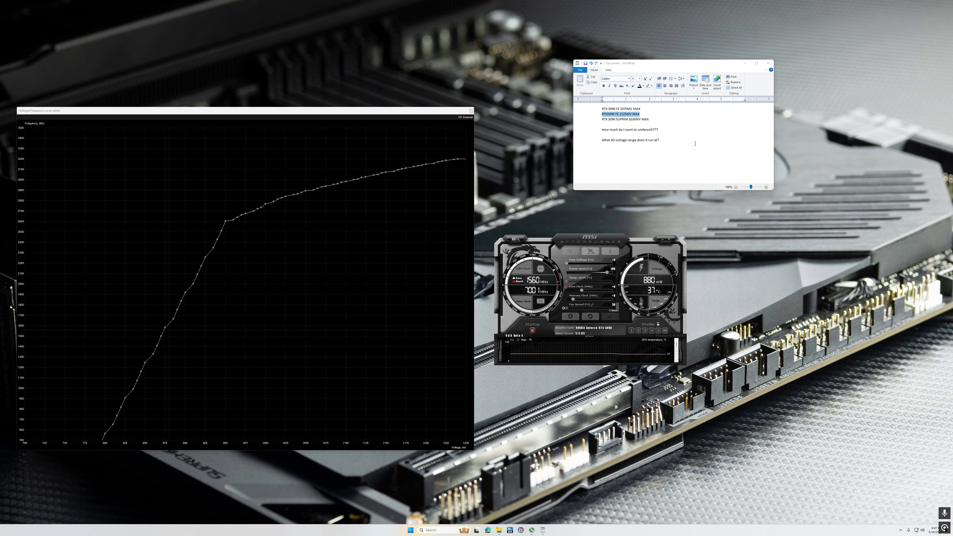
click(652, 129)
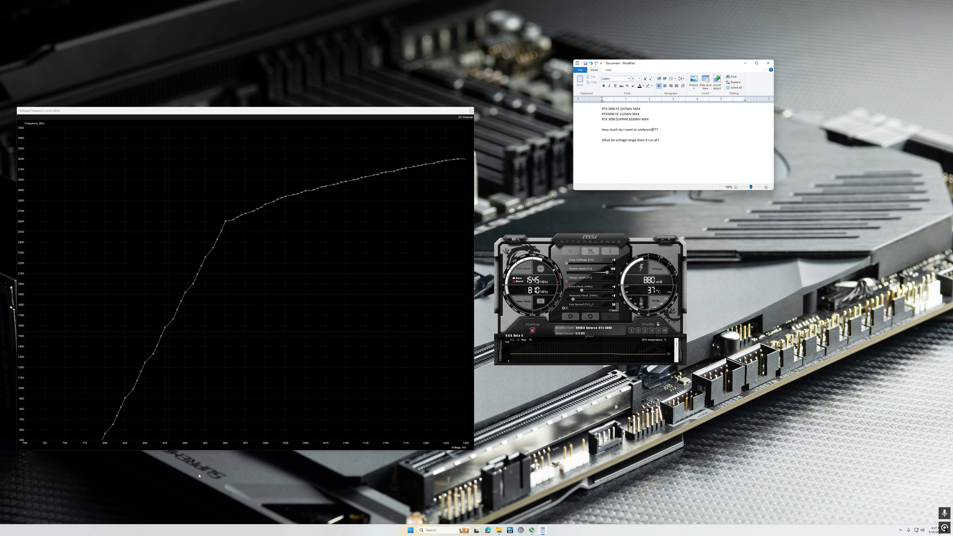
Select the curve's 1075 mV point and apply a core clock offset of +200 MHz.
drag(470, 107, 548, 98)
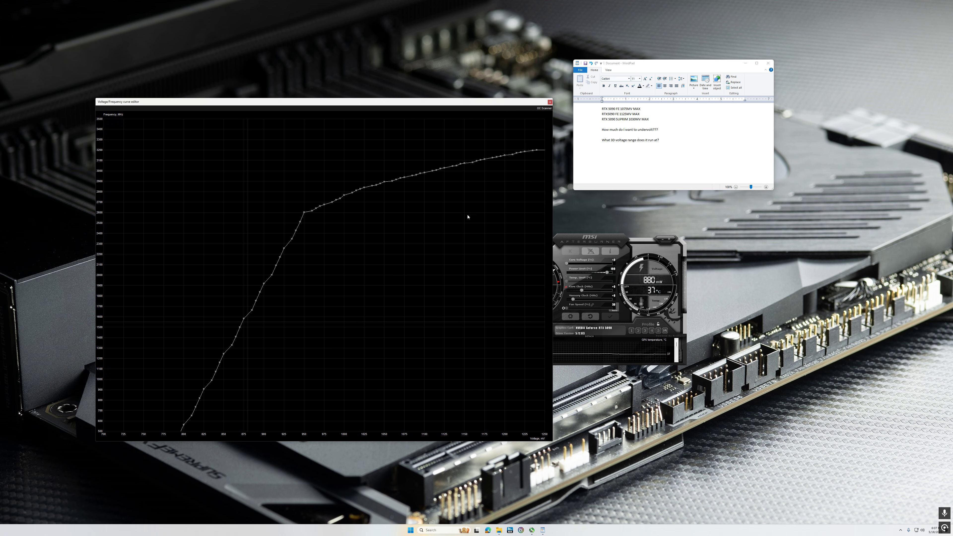
click(404, 177)
click(331, 20)
click(617, 292)
text(200)
key(Return)
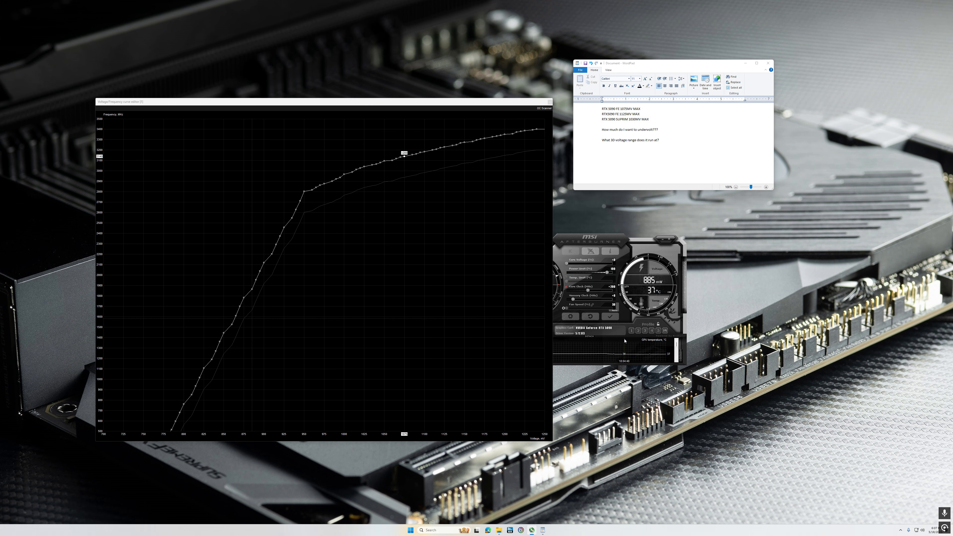
click(609, 316)
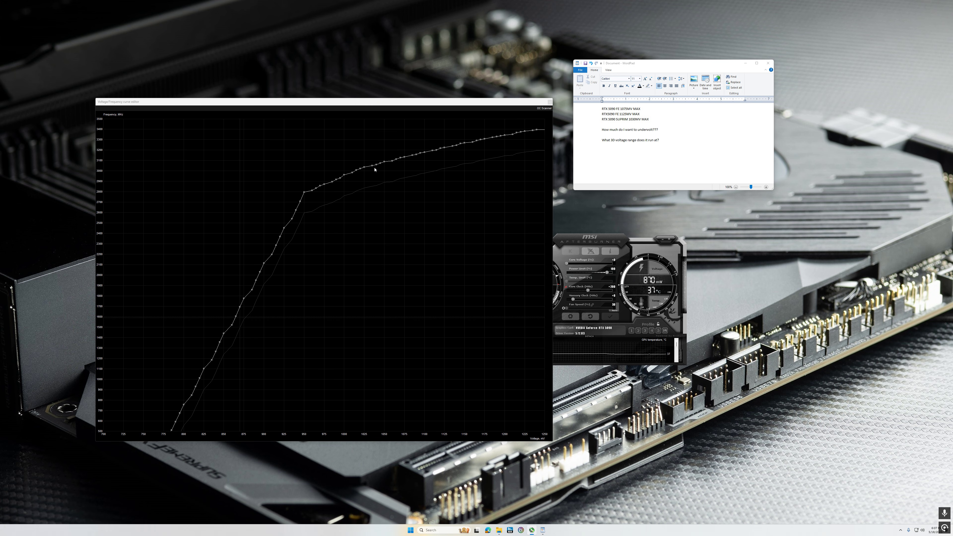
Check the 1075 mV point on the raised curve and reset the core clock offset to default.
click(405, 158)
click(400, 53)
click(590, 316)
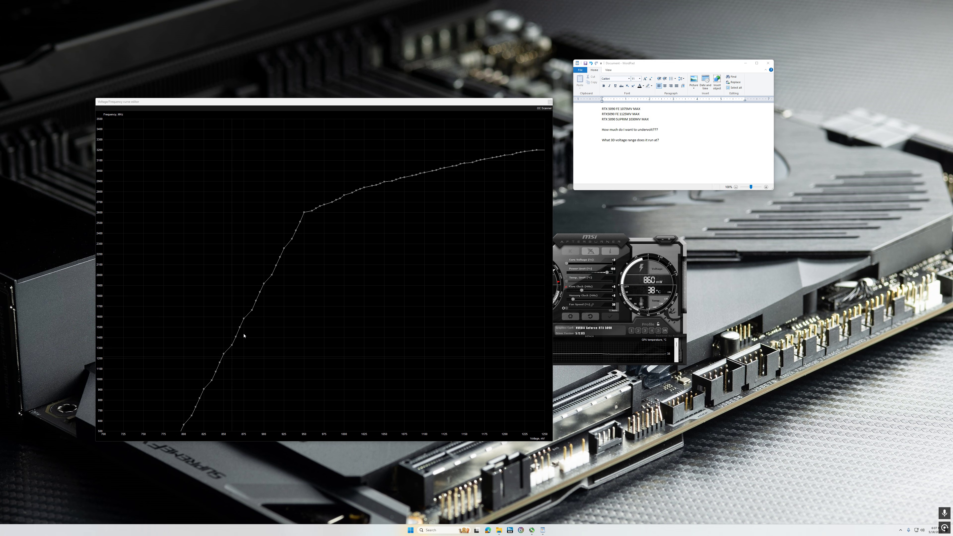
Try raising only the 825 mV curve point to about 1900 MHz, and discard the change.
click(204, 388)
drag(203, 391, 197, 286)
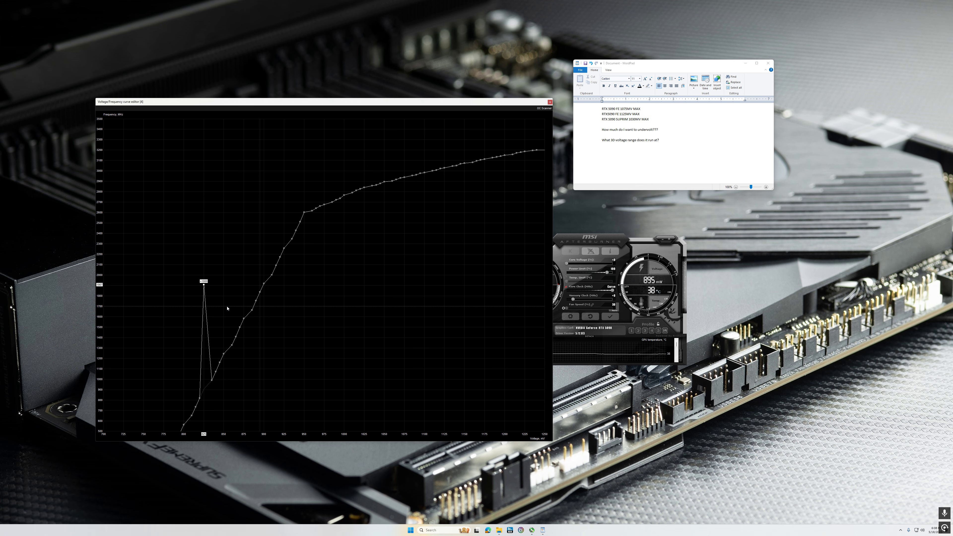
click(268, 2)
key(ctrl+d)
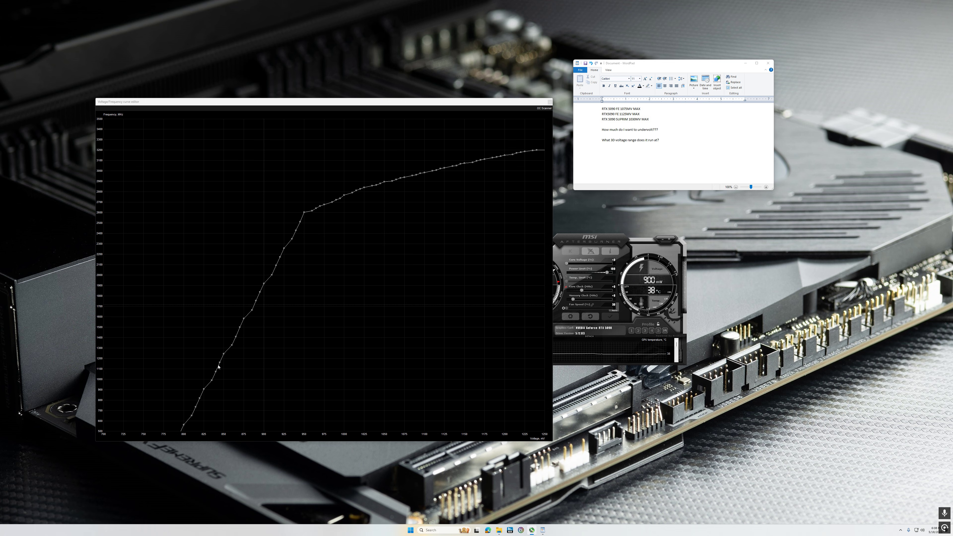
Select the 825 mV curve point and move the curve editor so it no longer covers the Afterburner gauges.
click(204, 390)
click(235, 21)
drag(338, 101, 281, 109)
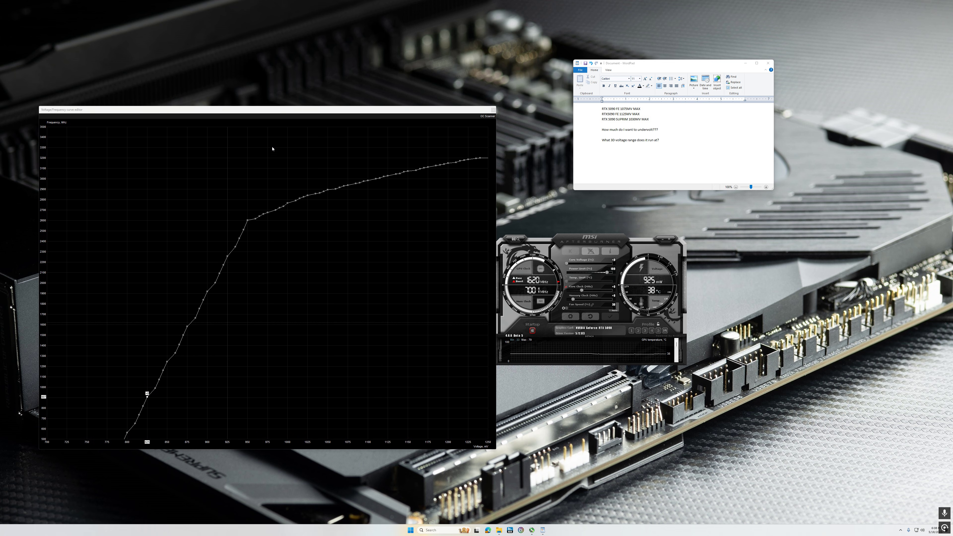
right_click(309, 62)
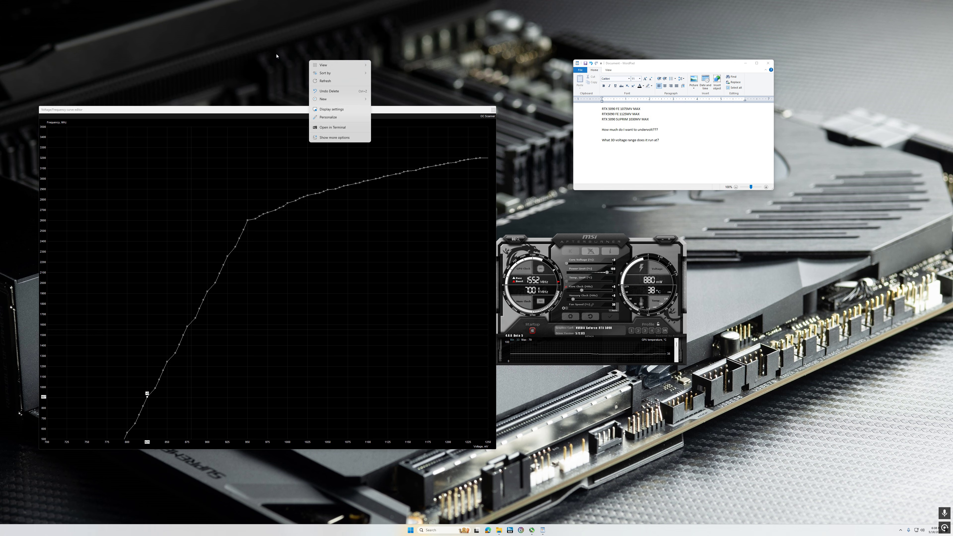
click(276, 56)
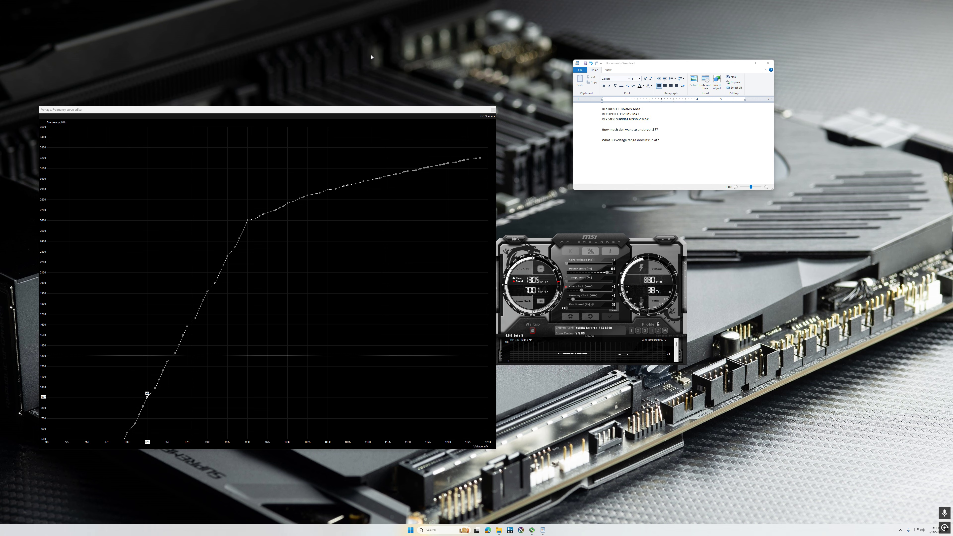
Examine the 950 mV bend and several points along the curve's steep section, and close the curve editor.
click(247, 222)
click(247, 221)
click(217, 59)
click(590, 317)
right_click(457, 16)
click(423, 33)
click(175, 351)
click(195, 319)
click(220, 273)
click(492, 110)
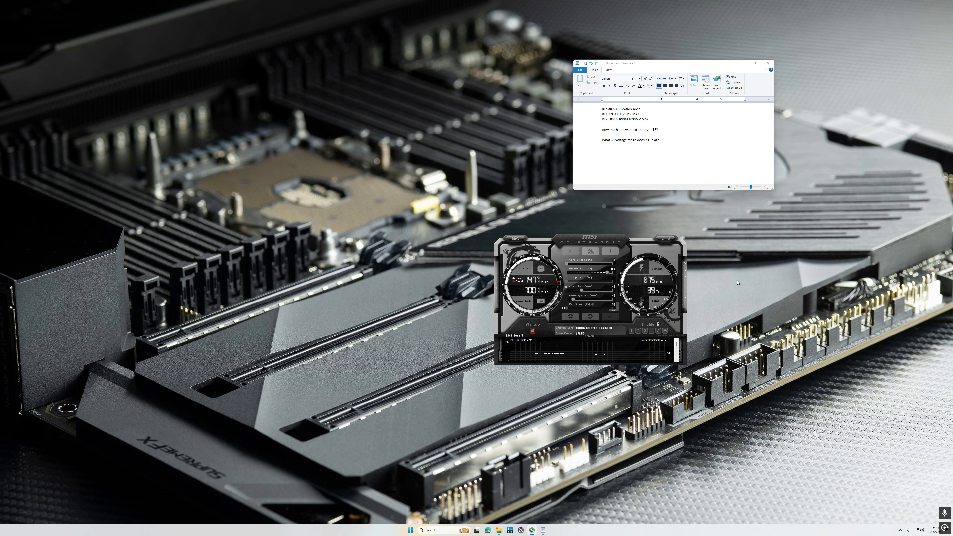
Reposition the Afterburner window and apply a core clock offset of +500 MHz.
drag(622, 244, 555, 266)
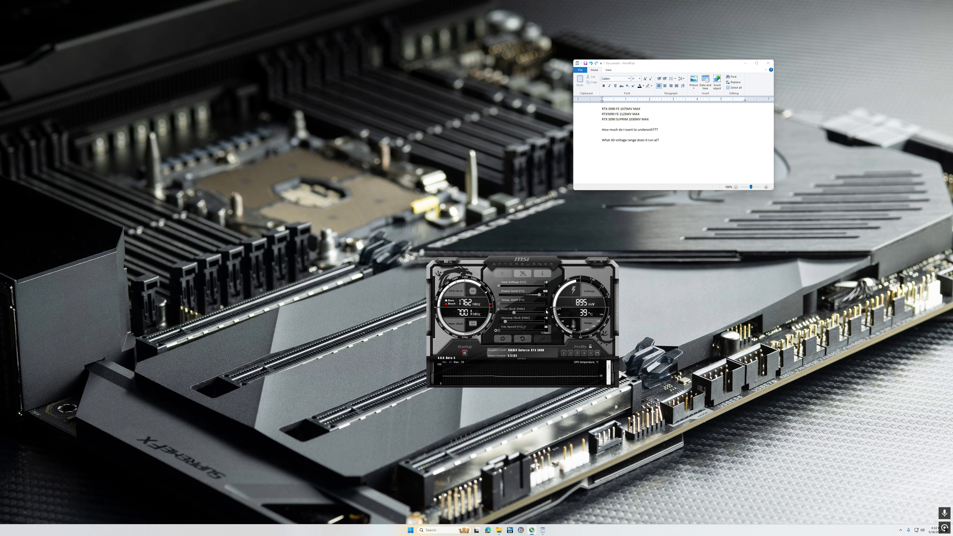
text(500)
key(Return)
click(547, 339)
click(545, 310)
text(0)
key(Return)
text(500)
key(Return)
click(542, 338)
Open the curve editor, inspect points on the low and high ends of the offset curve, and close it.
click(497, 309)
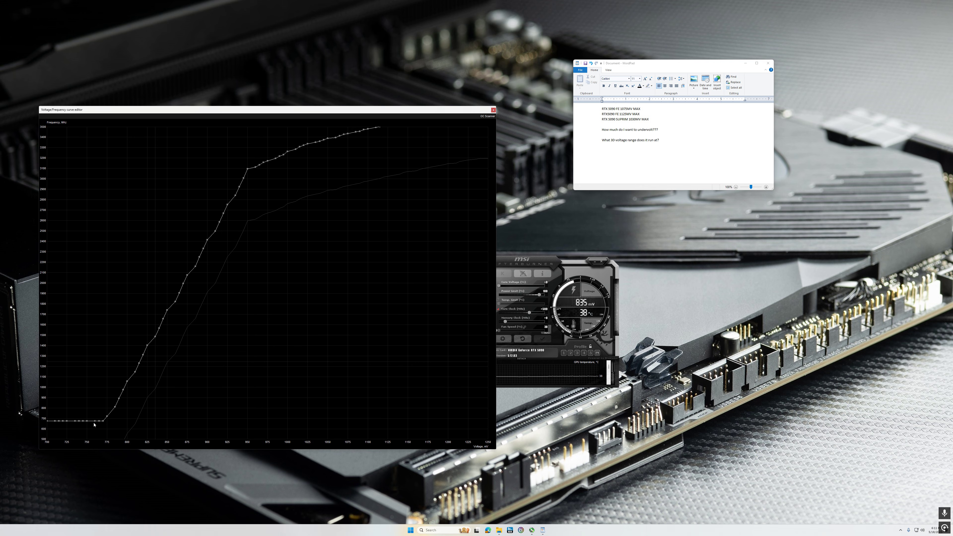
click(128, 381)
click(360, 132)
click(296, 150)
click(493, 110)
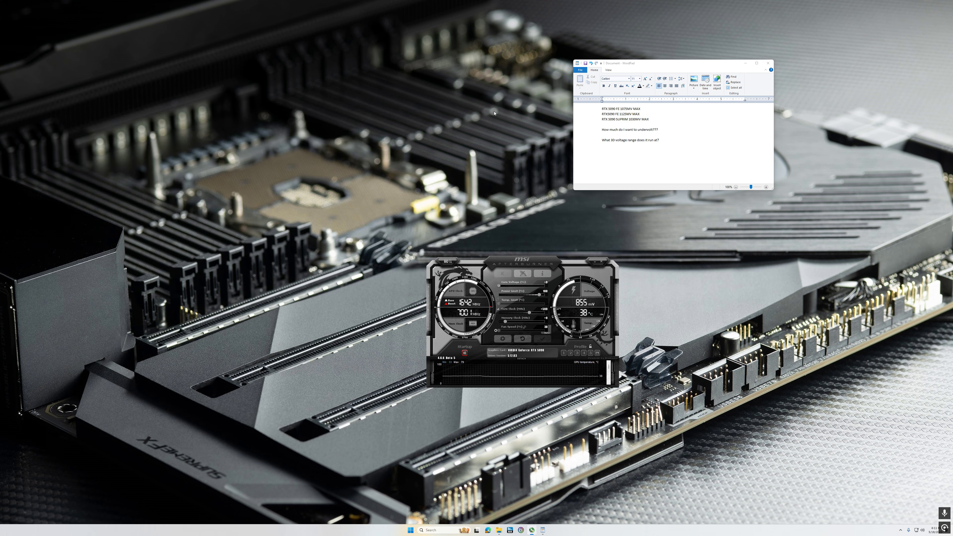
Reset the GPU settings to default, reopen the curve editor, and try nudging the 950 mV point.
click(522, 339)
click(499, 310)
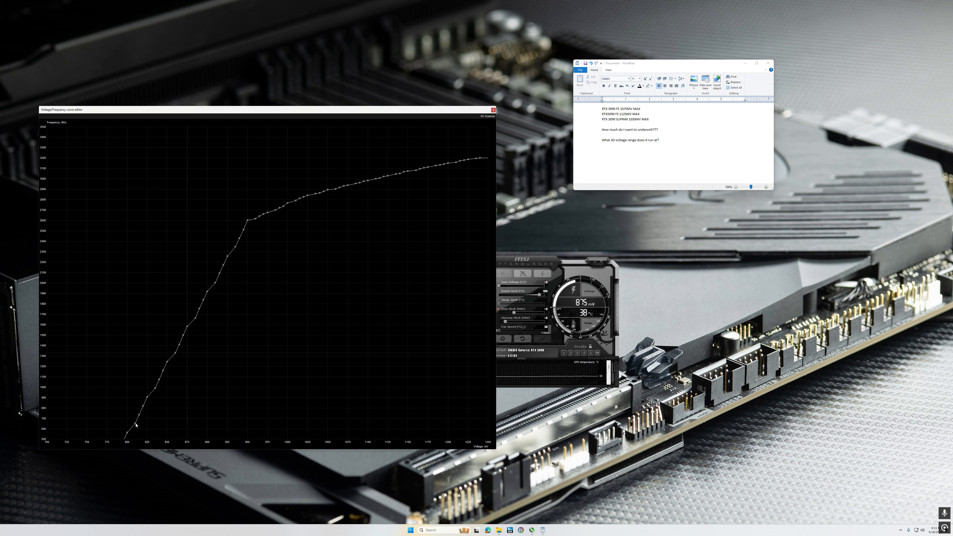
mouse_move(247, 221)
mouse_down()
mouse_move(249, 149)
mouse_move(247, 219)
mouse_up()
key(Down)
key(Down)
Examine the curve's 1075 mV point and the low-voltage points from 800 to 820 mV.
click(348, 187)
right_click(382, 30)
click(355, 30)
click(127, 434)
click(347, 185)
click(368, 70)
click(127, 434)
click(135, 424)
click(139, 415)
click(144, 406)
Select the curve range from 825 to 1075 mV and raise it until the 950 mV point reaches about 2800 MHz.
drag(146, 404, 351, 381)
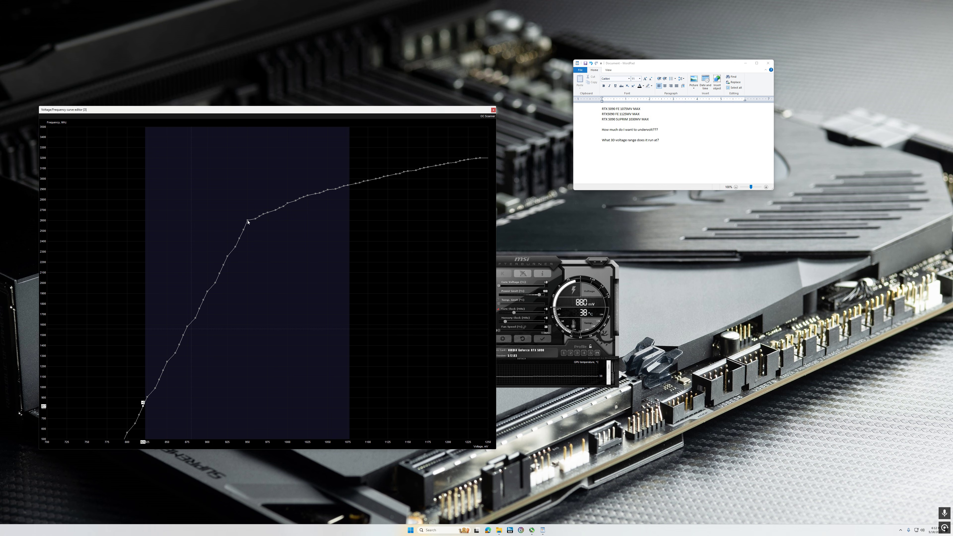
drag(247, 222, 248, 201)
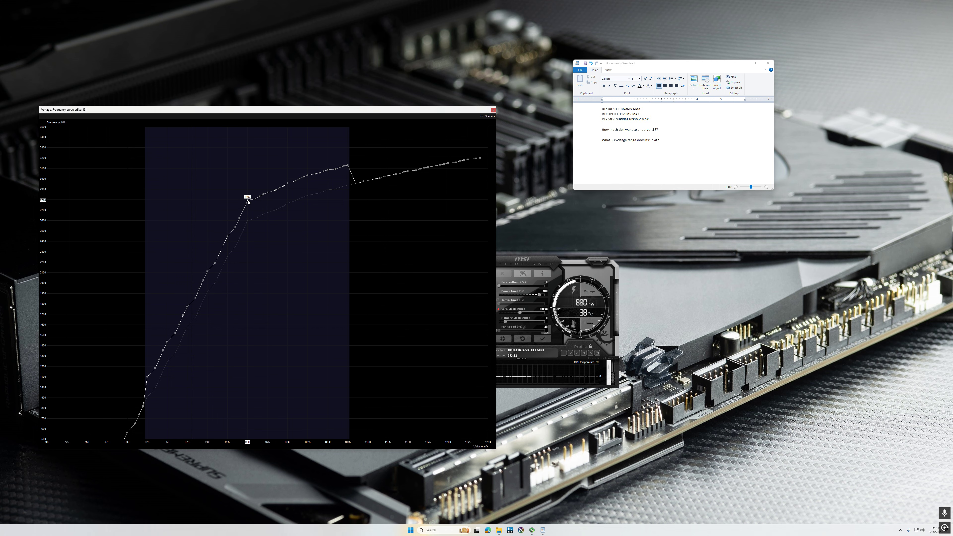
Raise the selected 825 to 1075 mV range until the 950 mV point reaches about 3025 MHz, and apply the curve.
mouse_move(249, 202)
mouse_down()
mouse_move(248, 166)
mouse_move(249, 176)
mouse_up()
click(542, 338)
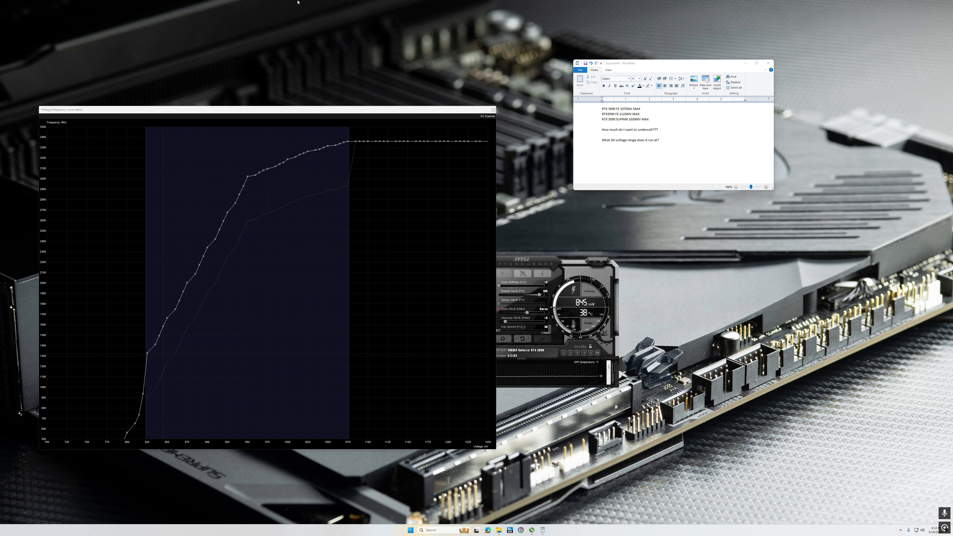
Examine the curve's low-voltage points from 800 to 815 mV and the point at about 1085 mV.
click(128, 430)
click(128, 433)
click(135, 424)
click(139, 415)
click(332, 66)
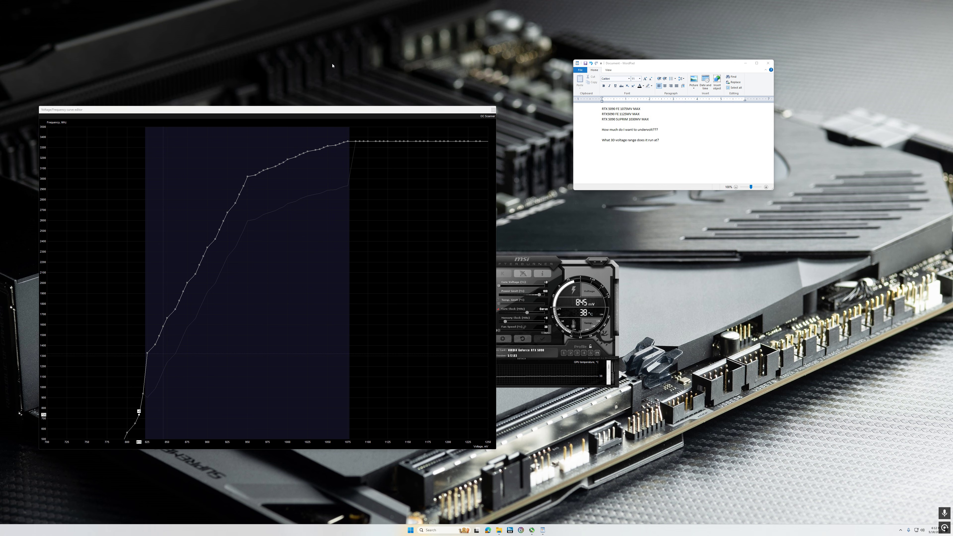
click(356, 142)
click(419, 63)
Move the main window farther out from behind the curve editor and reset the GPU settings to default with no range selected.
drag(537, 352, 601, 343)
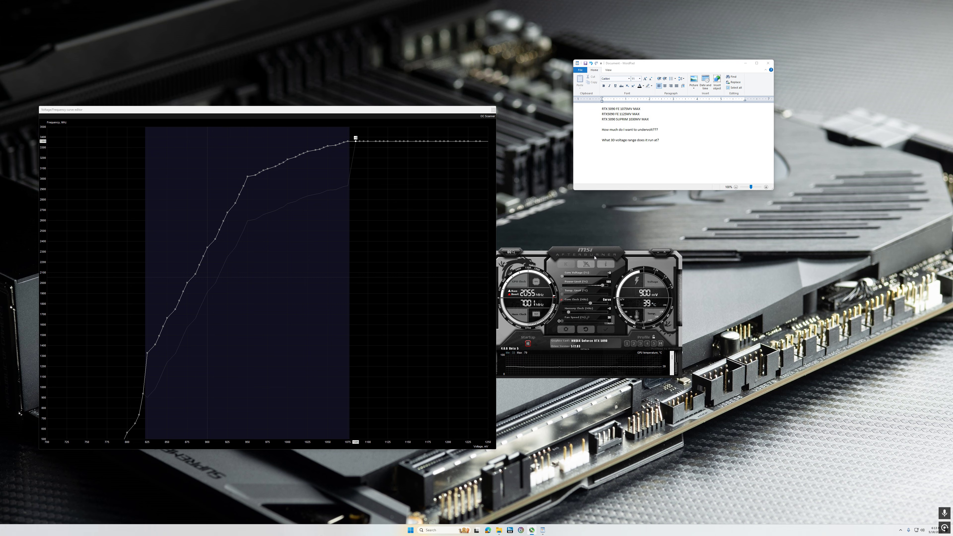
click(586, 330)
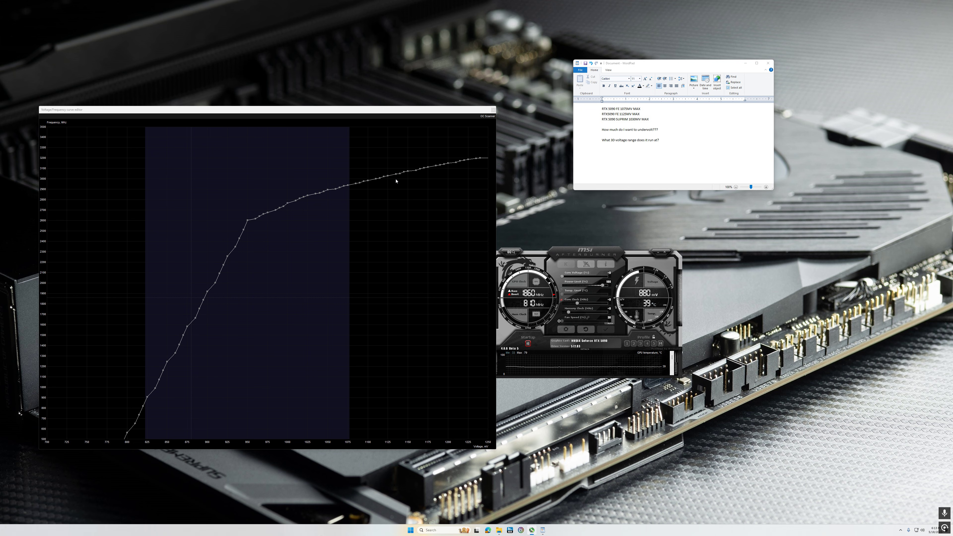
click(298, 255)
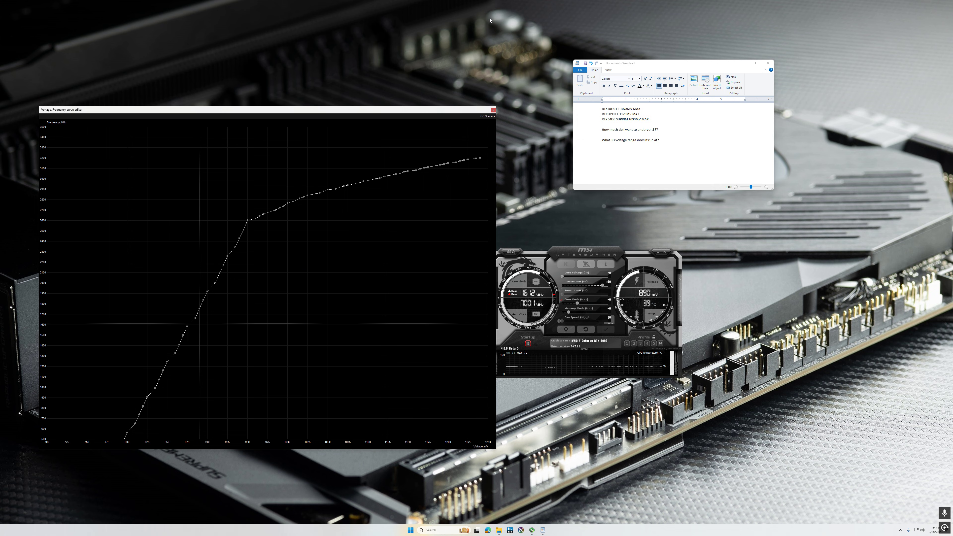
Inspect the 1075 mV point on the default curve.
click(432, 48)
right_click(317, 78)
click(413, 115)
click(348, 186)
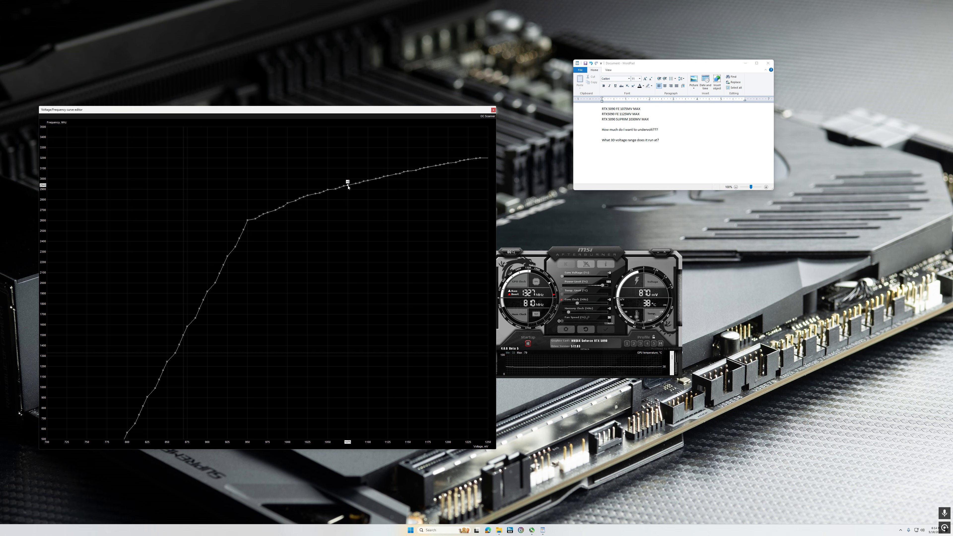
click(317, 18)
right_click(314, 46)
click(314, 48)
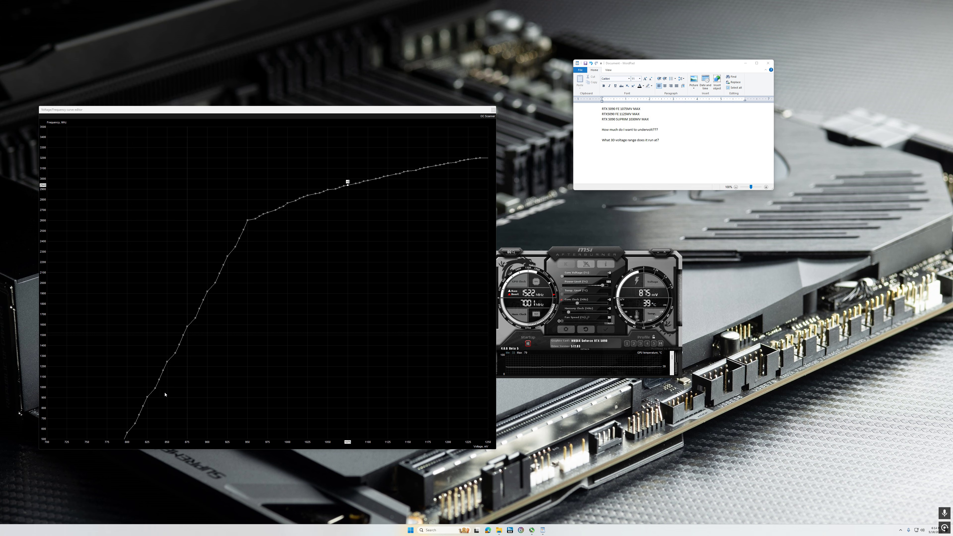
Try raising only the 850 mV point to about 2250 MHz, and reset the curve to default.
click(167, 362)
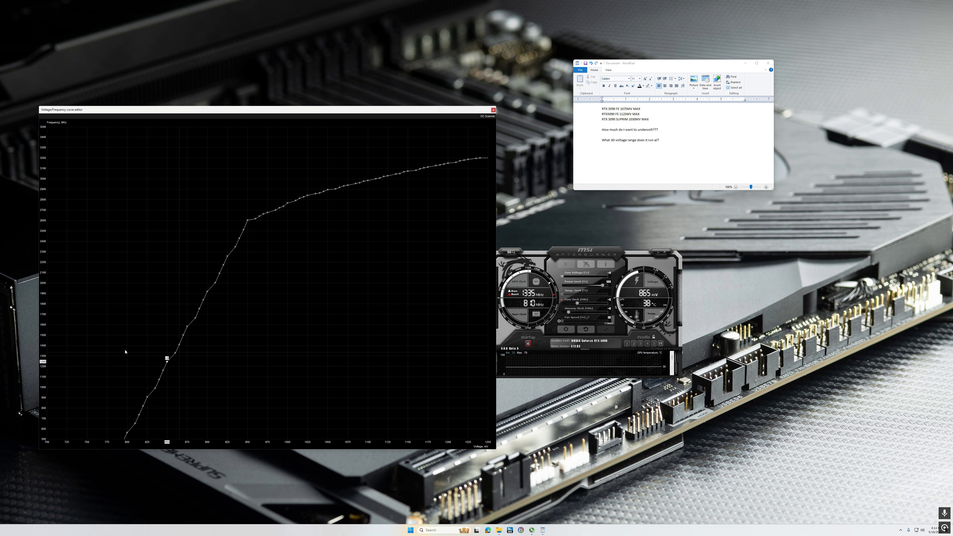
drag(167, 361, 170, 258)
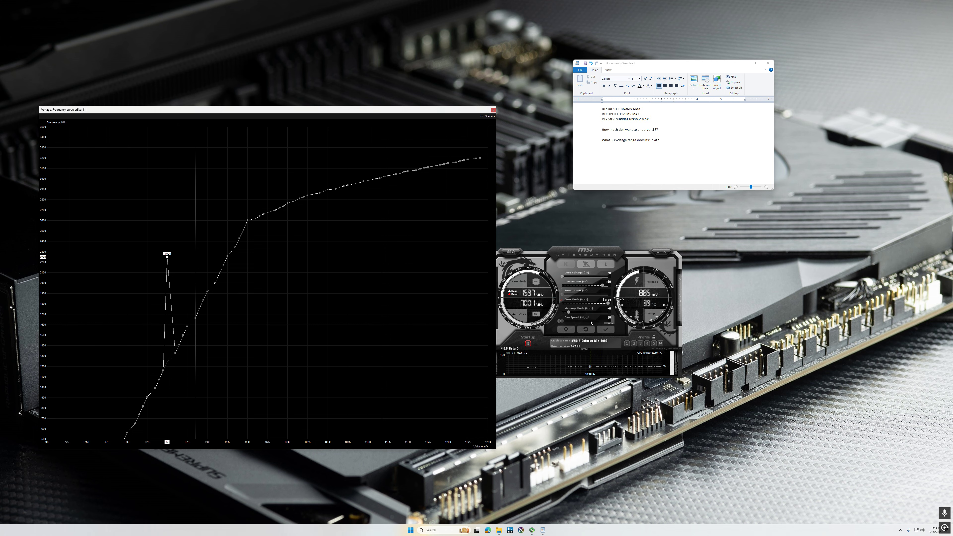
click(585, 328)
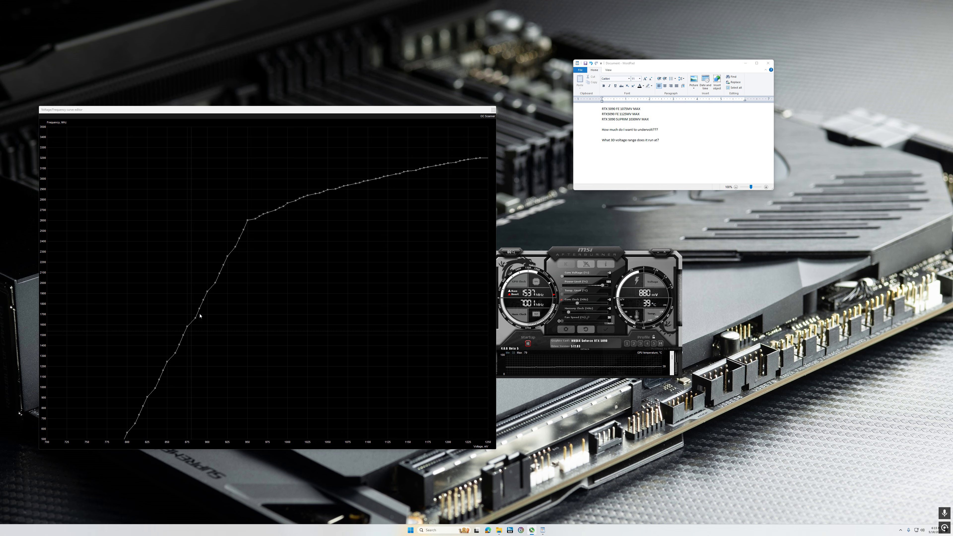
Examine the curve's 950 mV point and the low-voltage points from 810 to 825 mV.
click(248, 221)
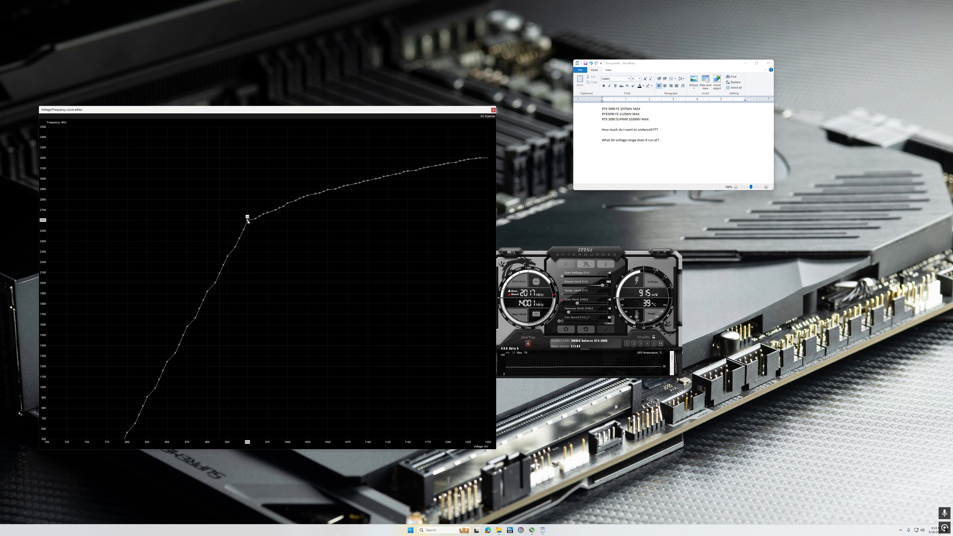
right_click(296, 11)
click(251, 22)
click(139, 419)
click(135, 423)
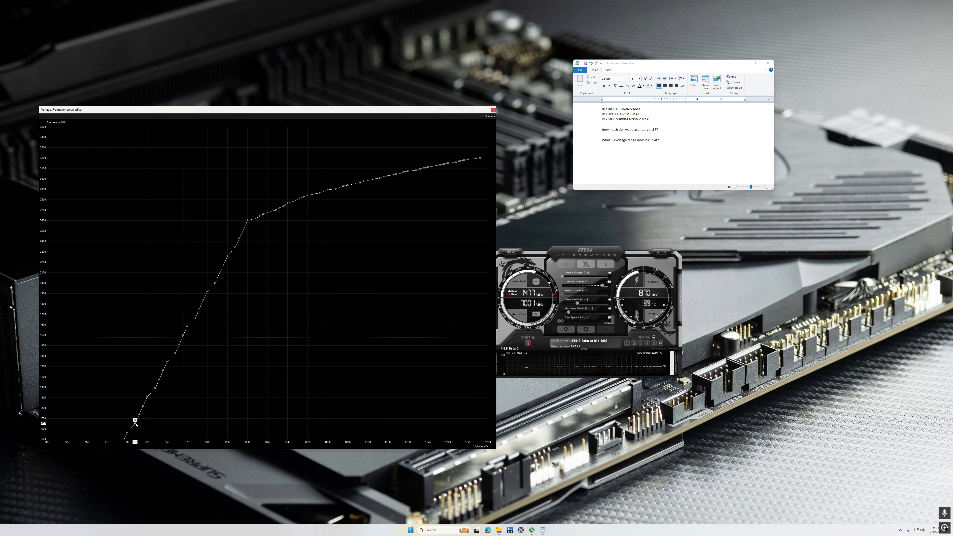
click(142, 407)
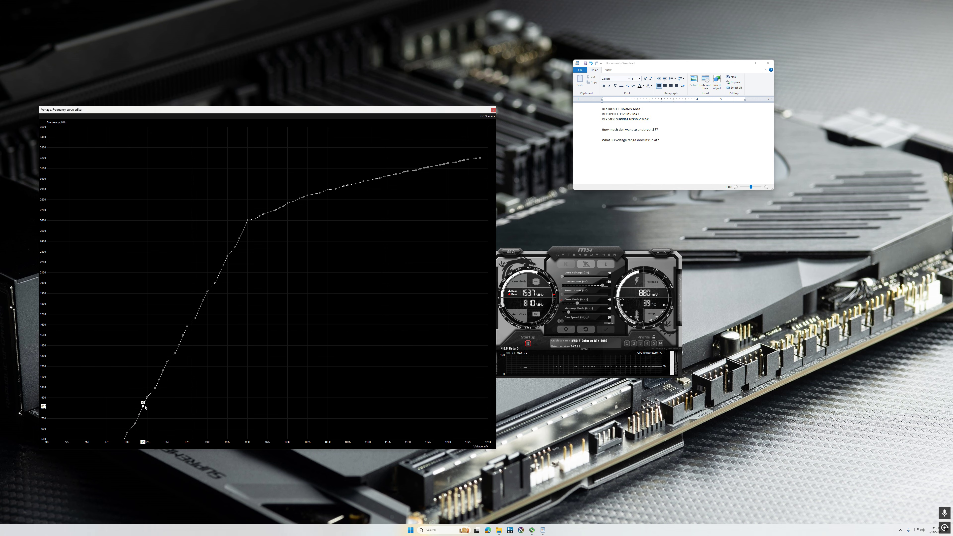
click(147, 397)
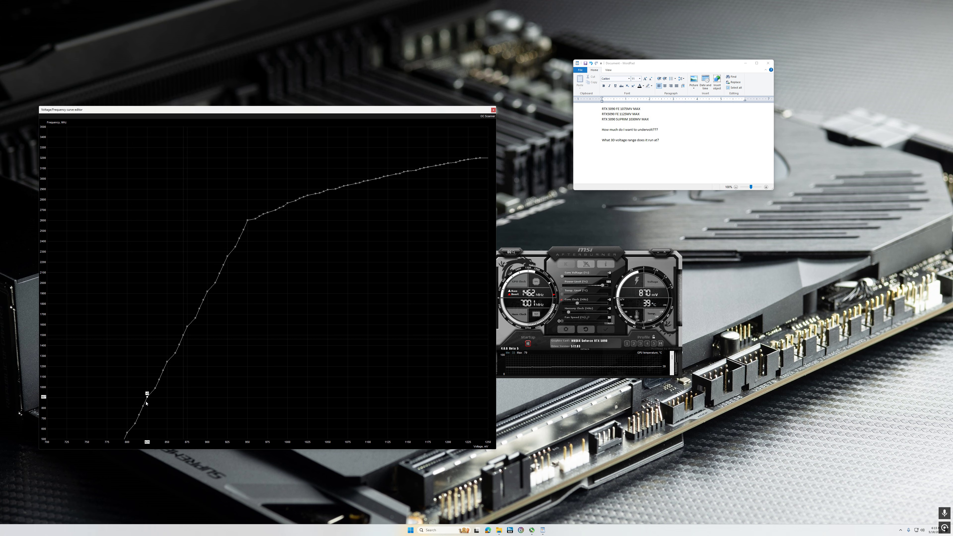
Select the curve range from 825 to 950 mV, raise it until 950 mV reaches about 3100 MHz, and apply it.
drag(149, 404, 250, 395)
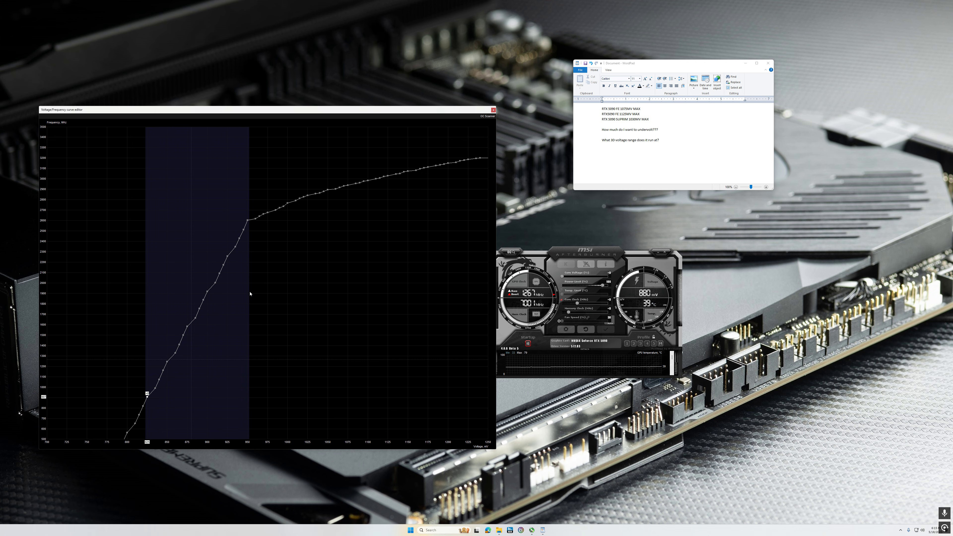
drag(247, 221, 248, 206)
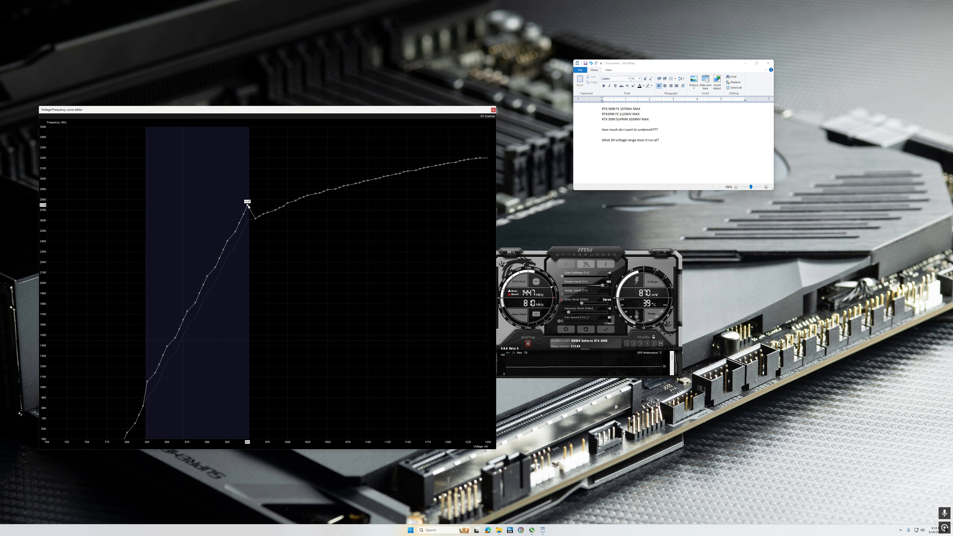
drag(248, 206, 248, 205)
drag(248, 205, 248, 169)
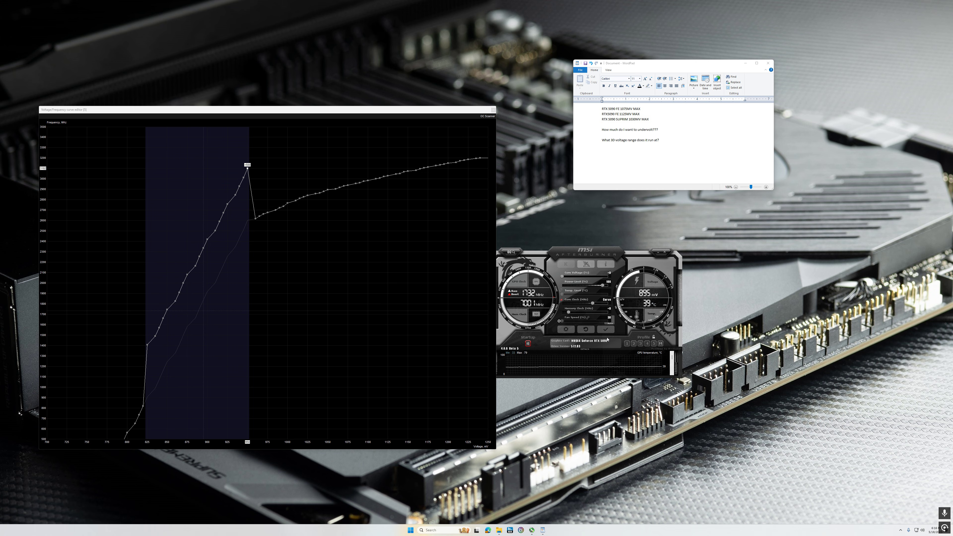
click(605, 330)
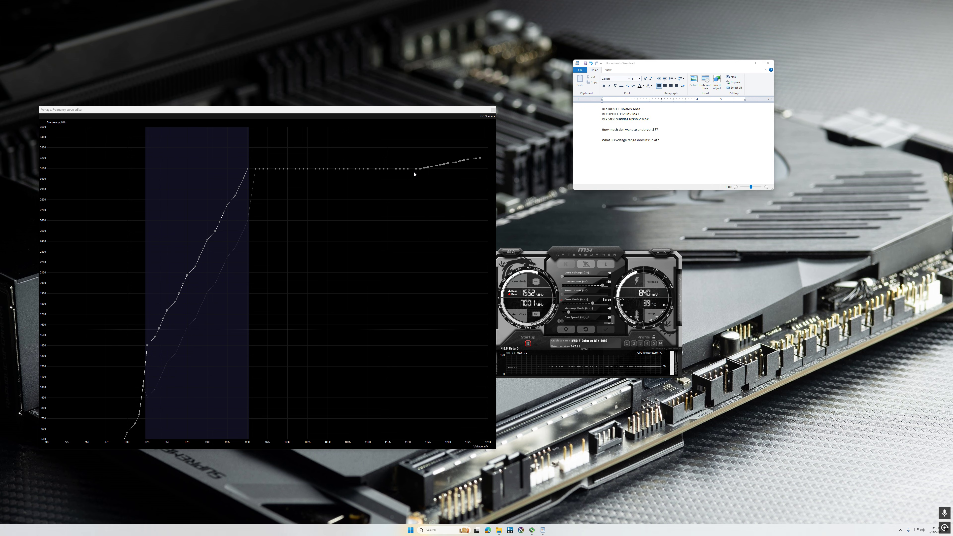
Select the remaining range above about 1155 mV and flatten it to about 3100 MHz, applying the change.
drag(414, 175, 479, 264)
click(605, 328)
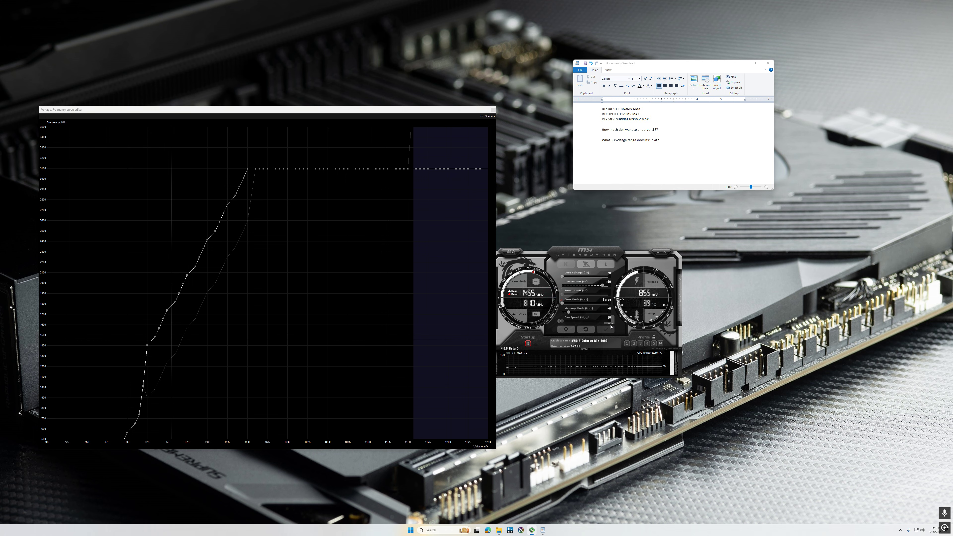
click(310, 180)
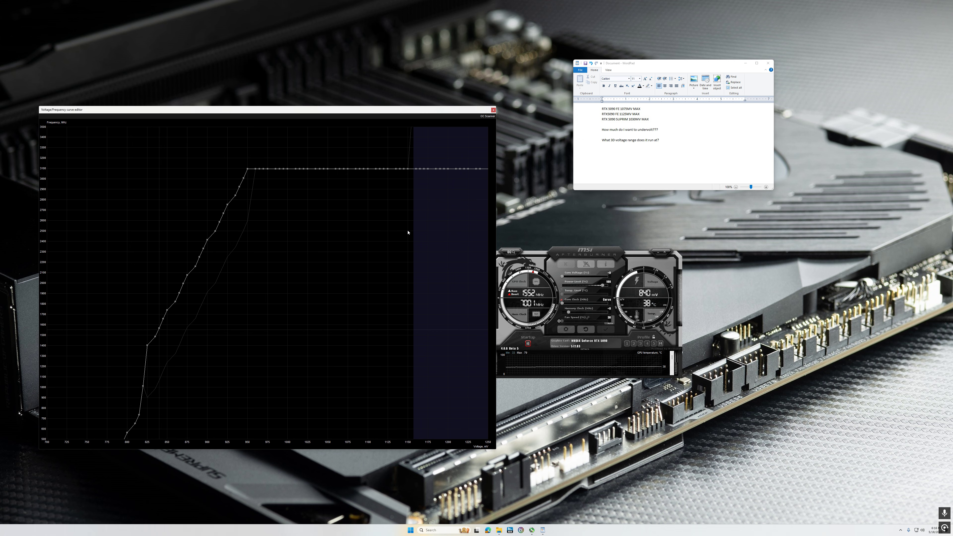
Reset the GPU settings to default and clear the range selection in the curve editor.
click(589, 330)
click(451, 264)
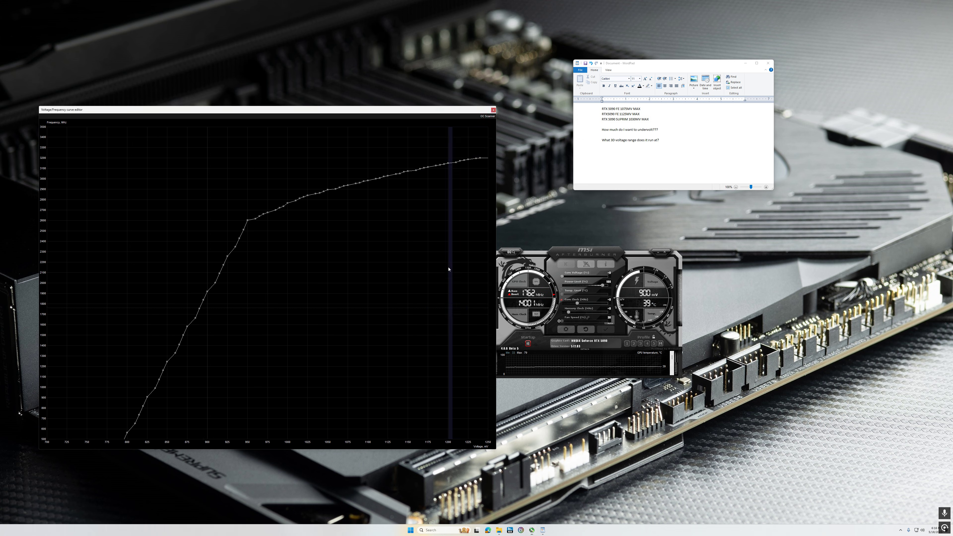
click(491, 45)
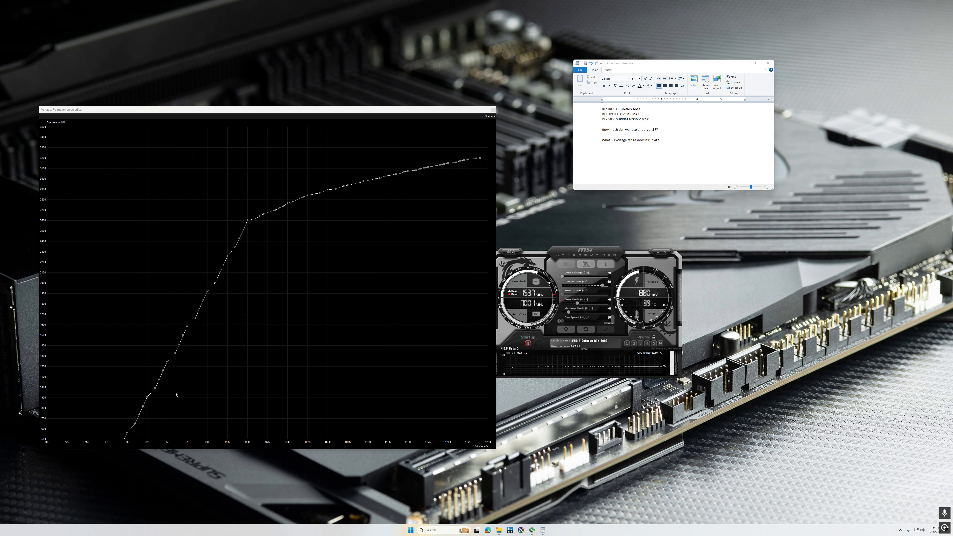
Examine the default curve's points at 875, 860, 925, 950 and 1075 mV.
click(187, 326)
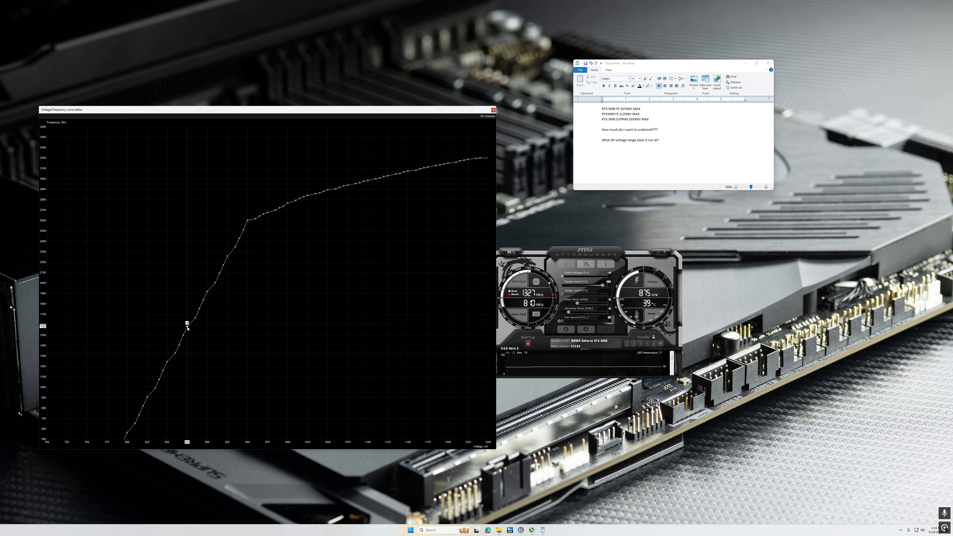
click(183, 336)
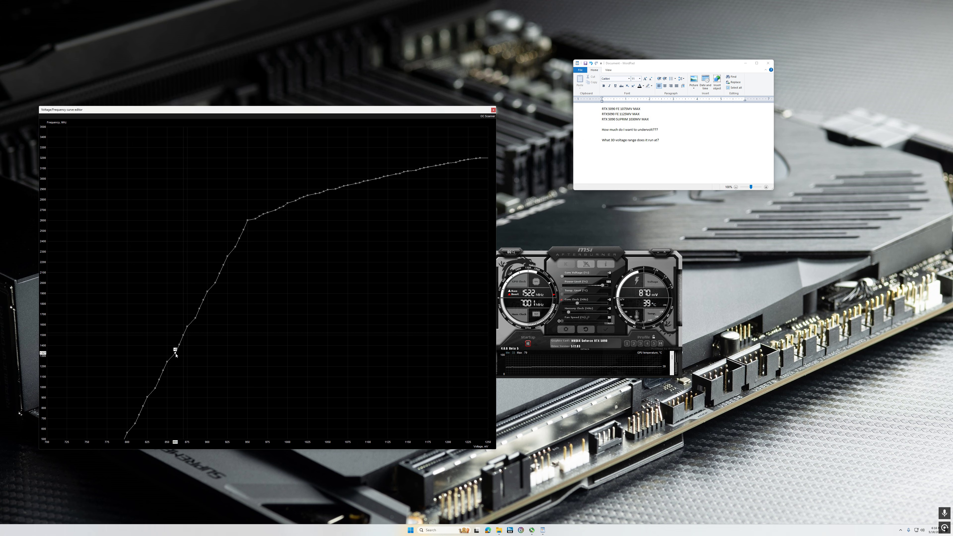
click(420, 34)
click(228, 257)
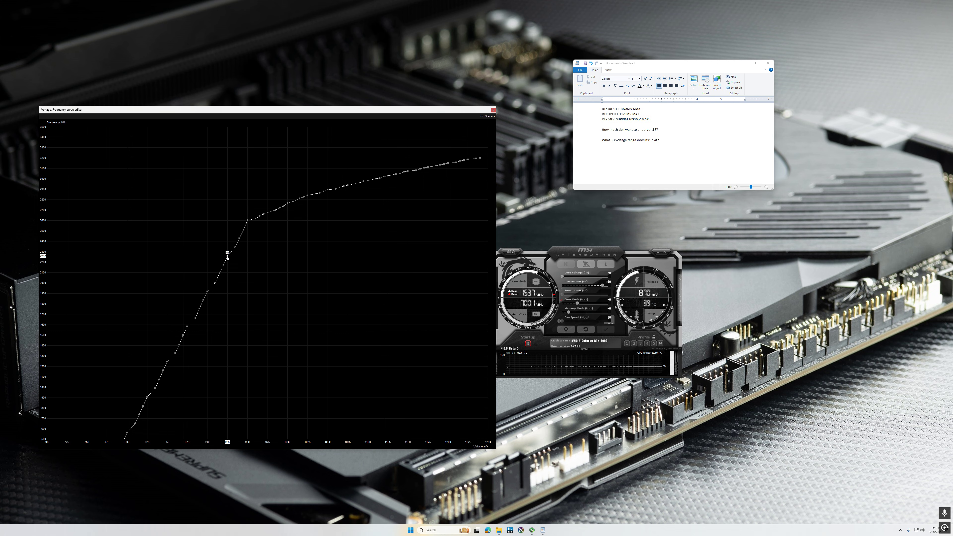
click(248, 220)
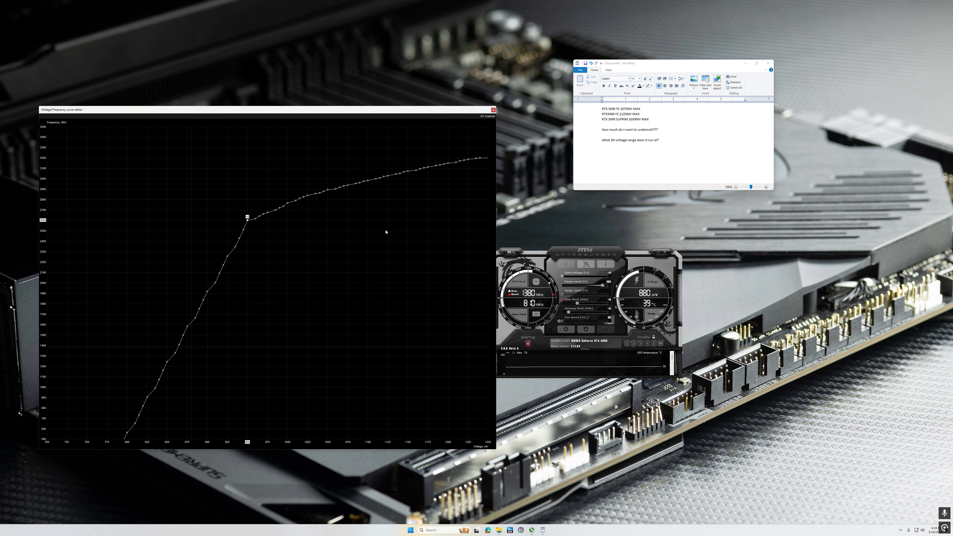
click(348, 186)
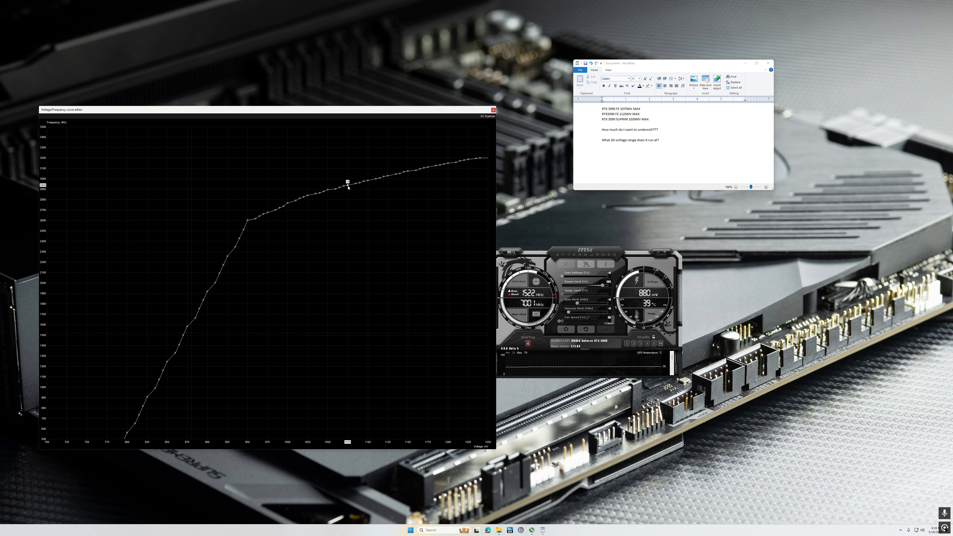
click(405, 4)
right_click(431, 45)
click(412, 49)
click(452, 529)
key(Escape)
click(442, 530)
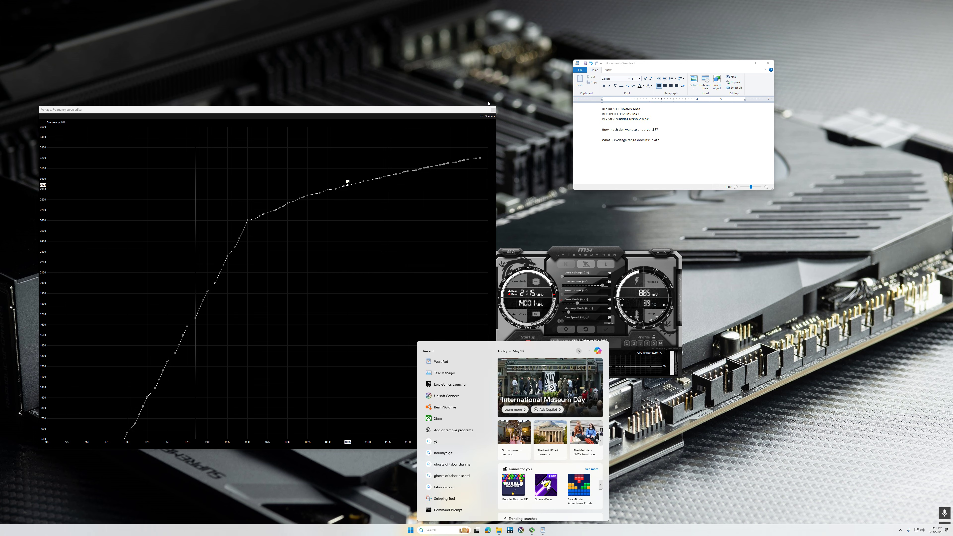
click(506, 67)
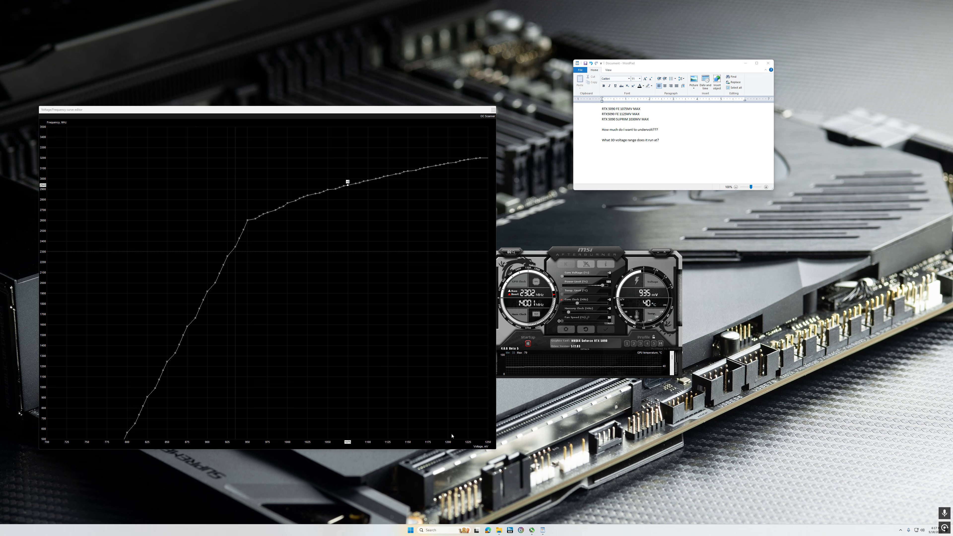
Switch to the WordPad notes and add the text "RTX 5090FE" below the last question in 24 pt.
click(673, 139)
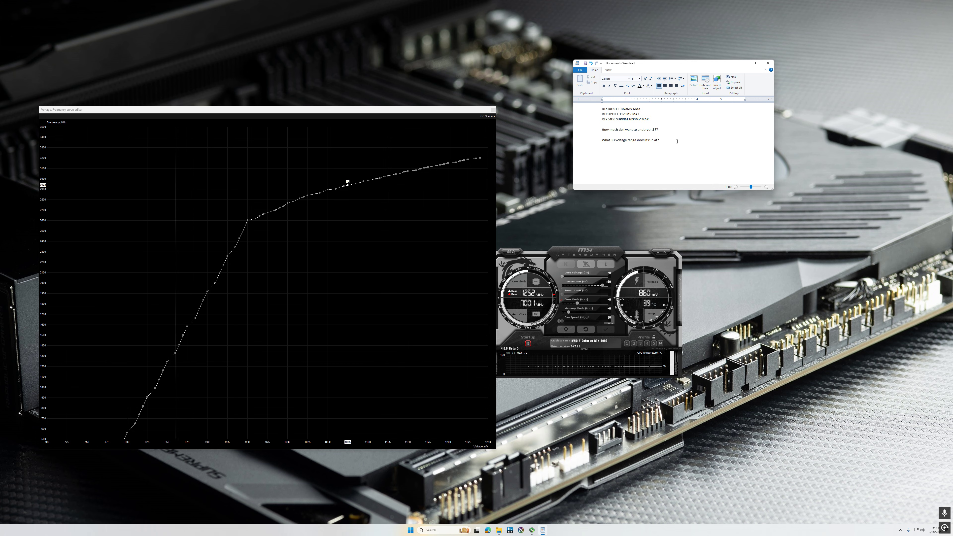
key(Return)
key(Return)
text(RTX 50)
drag(647, 167, 601, 151)
click(639, 79)
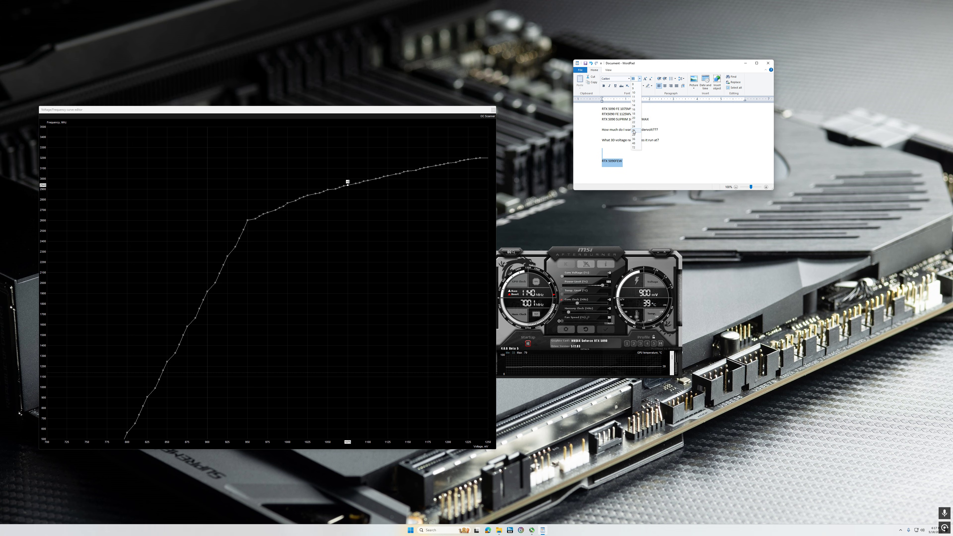
click(633, 126)
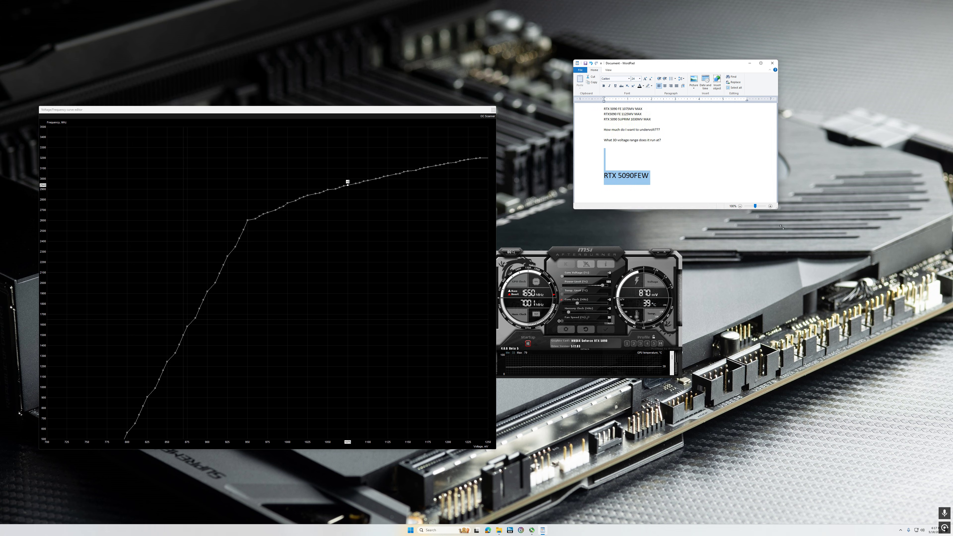
Enlarge the notes window and complete the new line to read "RTX 5090FE Idles at 180Mhz".
drag(783, 233, 803, 271)
click(680, 177)
key(BackSpace)
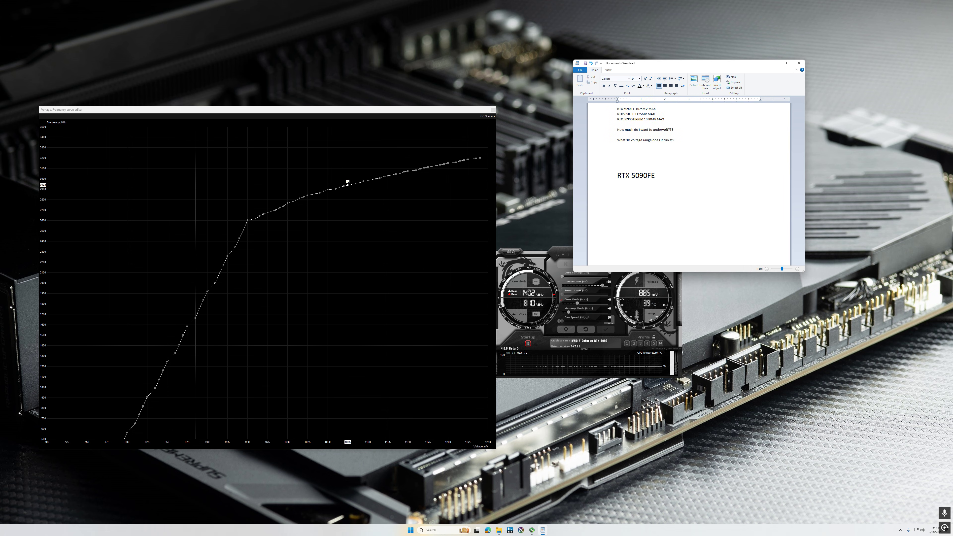
text(Idles at 1)
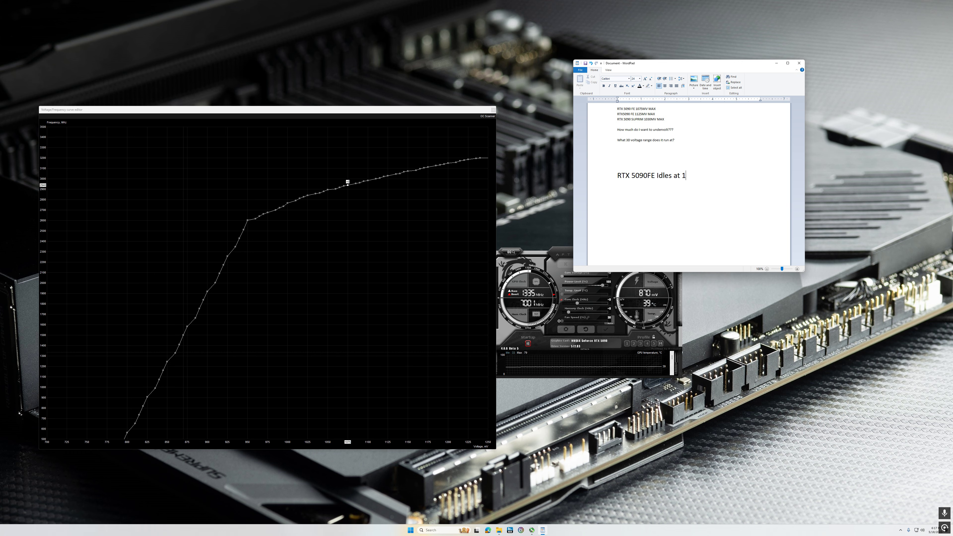
text(80Mhz)
click(475, 102)
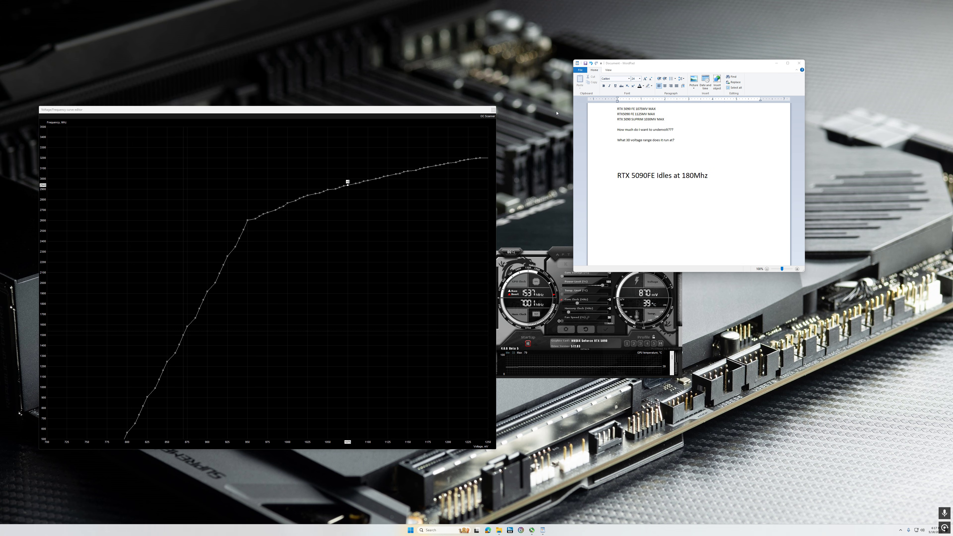
Highlight the "180Mhz" value in the new note line, and clear the highlight.
click(727, 177)
double_click(726, 178)
click(726, 177)
right_click(727, 178)
click(716, 176)
drag(714, 176, 681, 175)
click(715, 187)
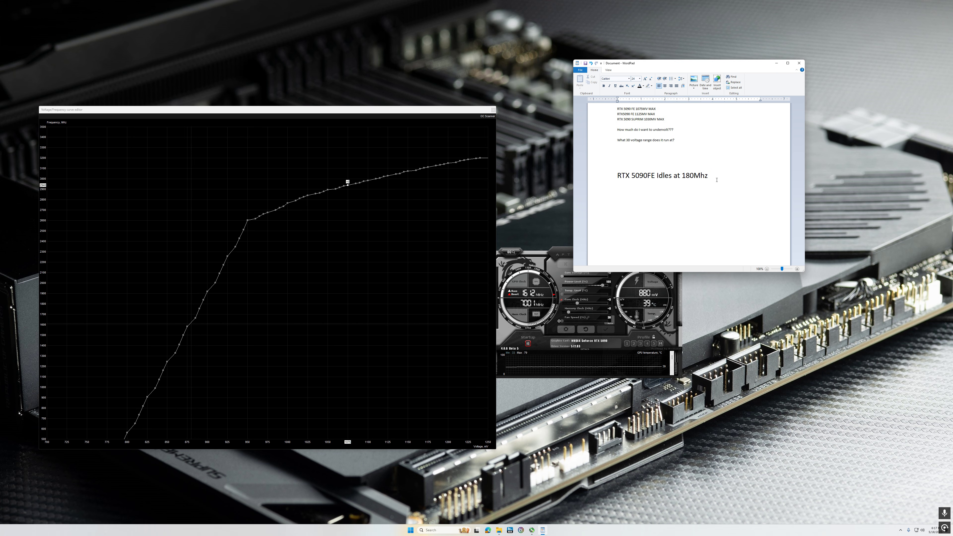
double_click(687, 178)
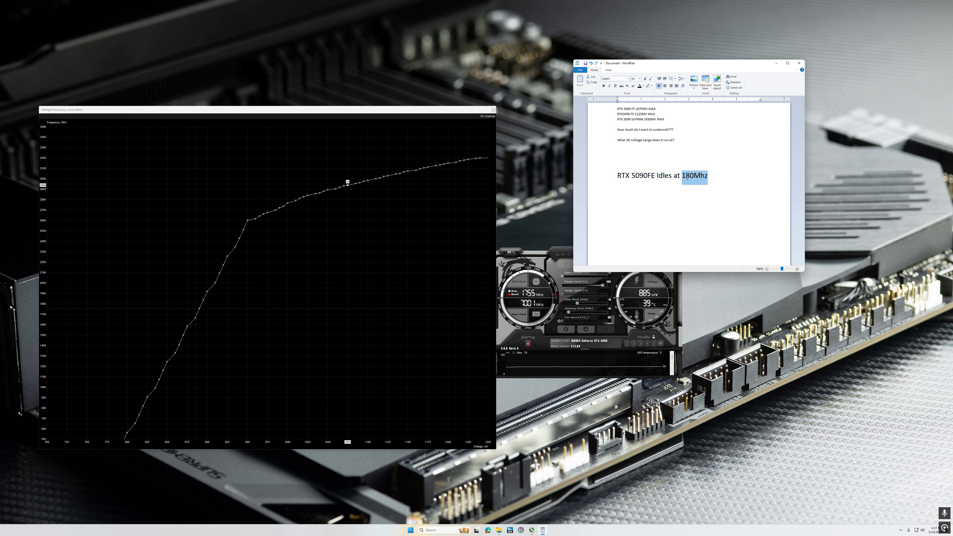
click(736, 190)
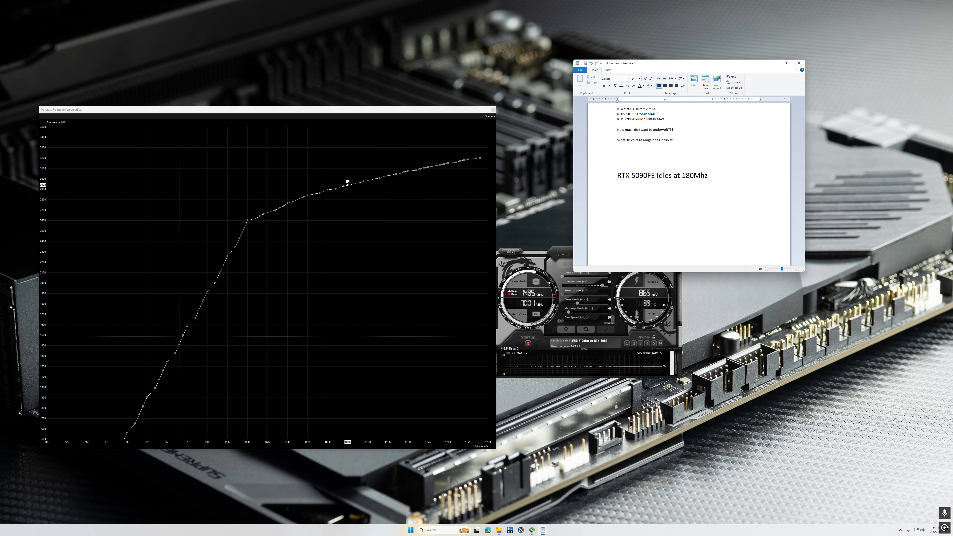
Close the curve editor, move the Afterburner window clear of it, and apply a core clock offset of +125 MHz.
click(492, 110)
drag(604, 326, 396, 314)
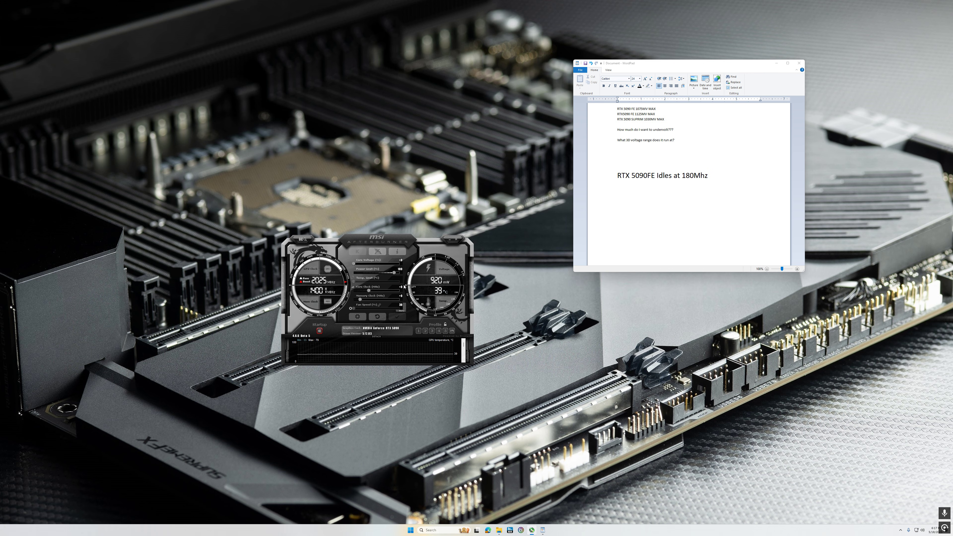
text(125)
key(Return)
click(397, 316)
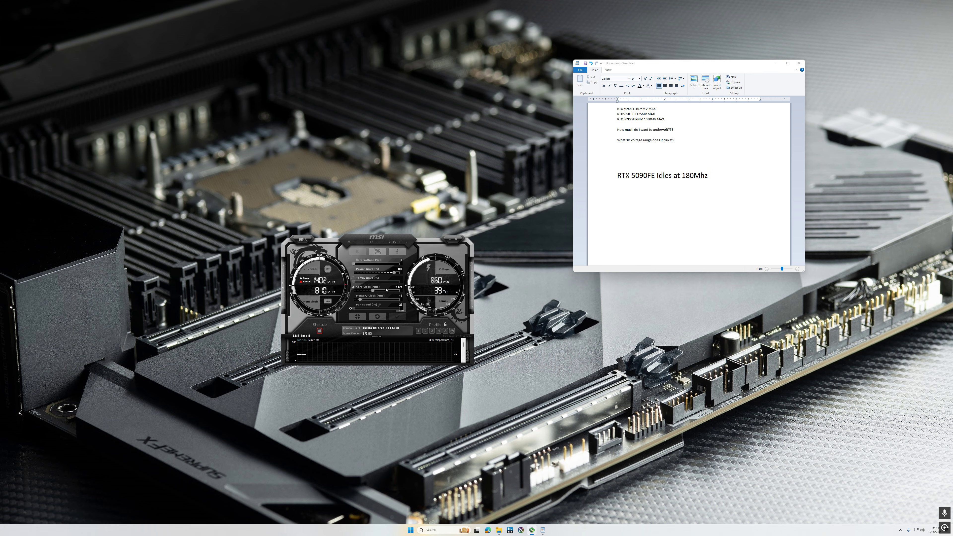
Open the curve editor to examine the raised curve's point near 1075 mV, and close the editor.
click(353, 286)
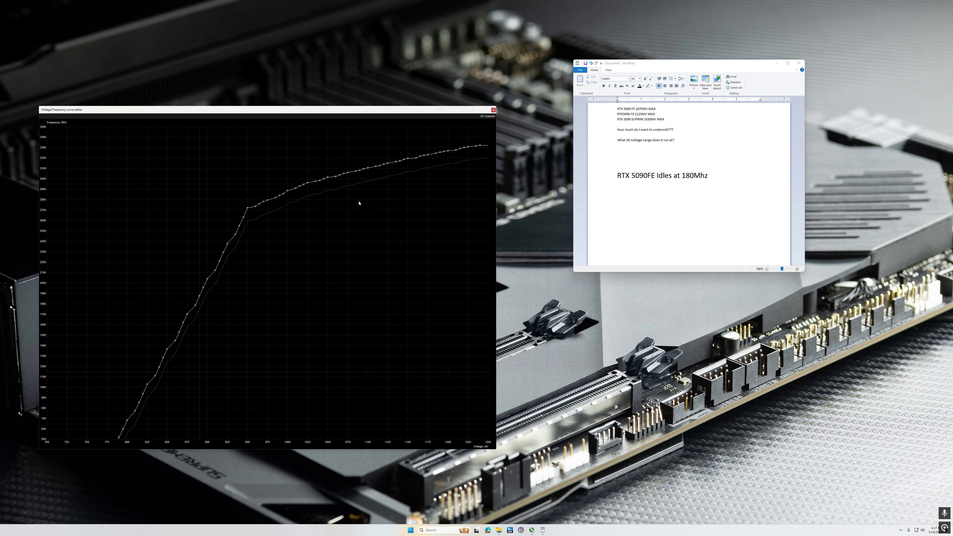
mouse_move(348, 174)
click(493, 109)
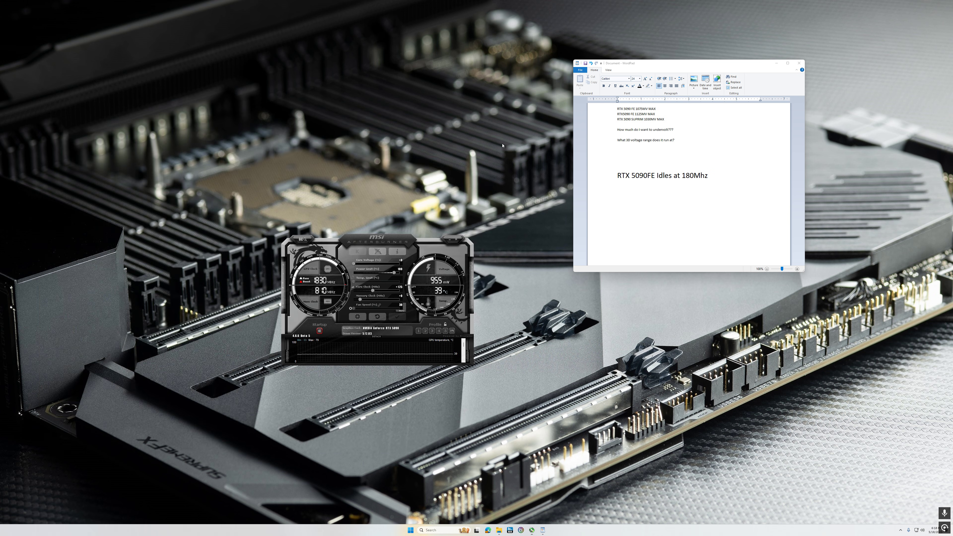
Highlight the RTX 5090FE idle-clock line in the WordPad notes, and clear the selection.
click(751, 172)
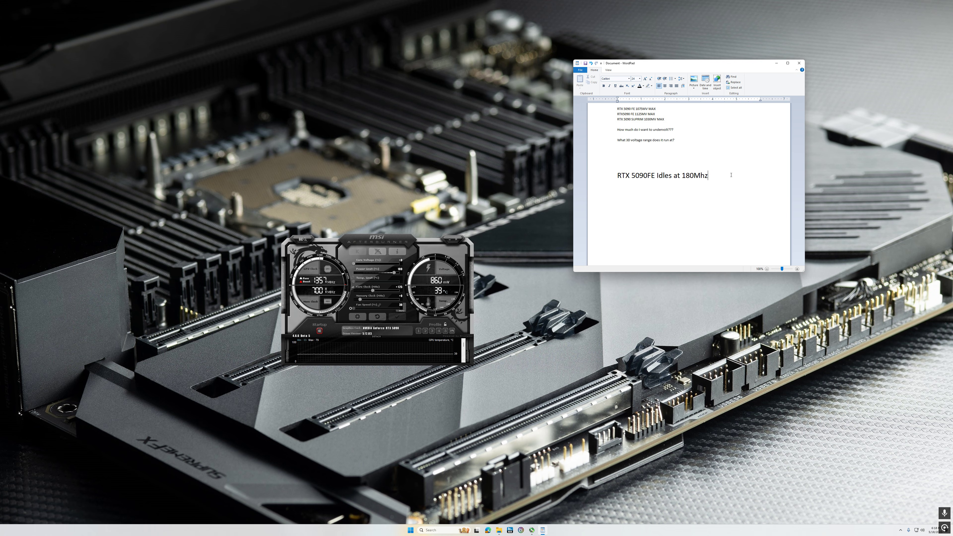
key(shift+Home)
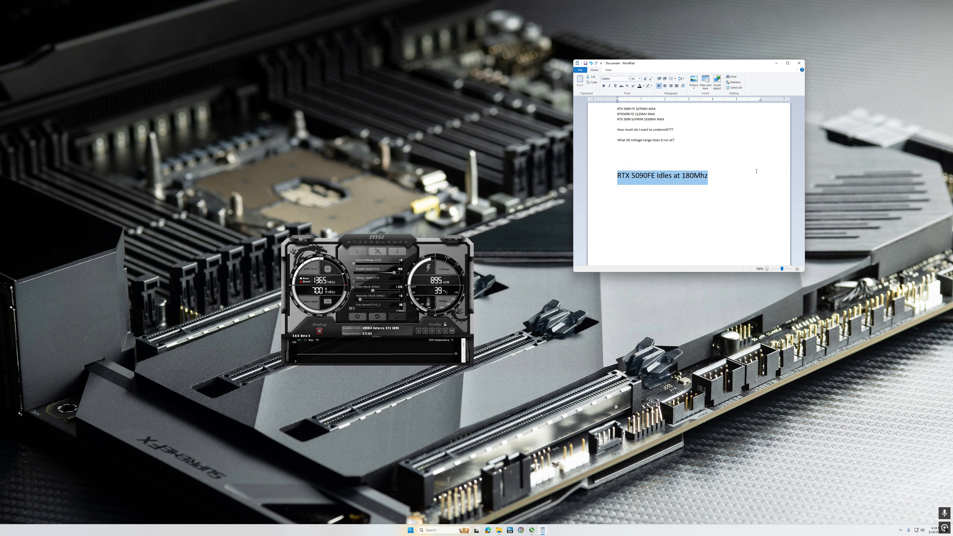
click(749, 171)
key(ctrl+shift+Left)
click(730, 179)
Add a new note line below it reading "RTX5090 Gaming OC Idles at 290Mhz".
key(Return)
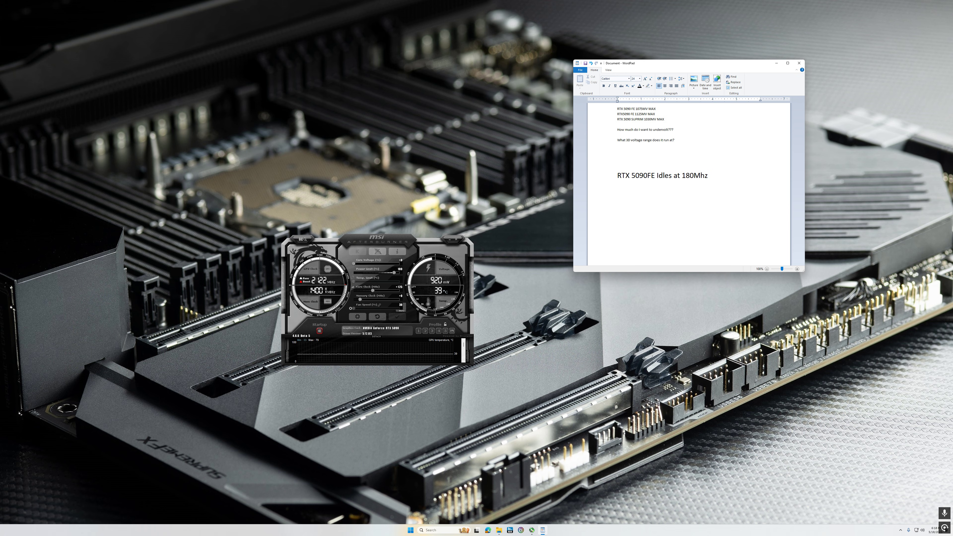
text(RTX5090 Gaming OXC)
key(BackSpace)
key(BackSpace)
text(C )
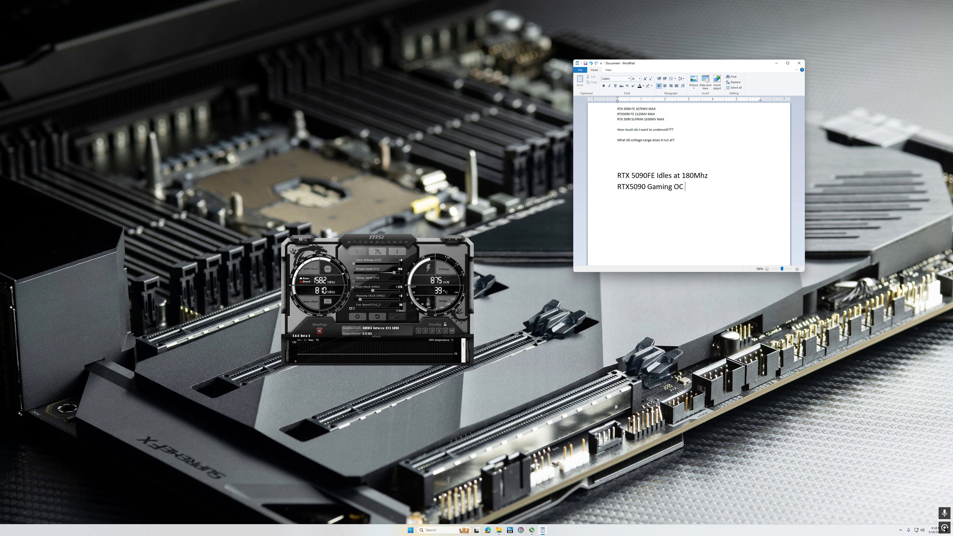
text(Idles at )
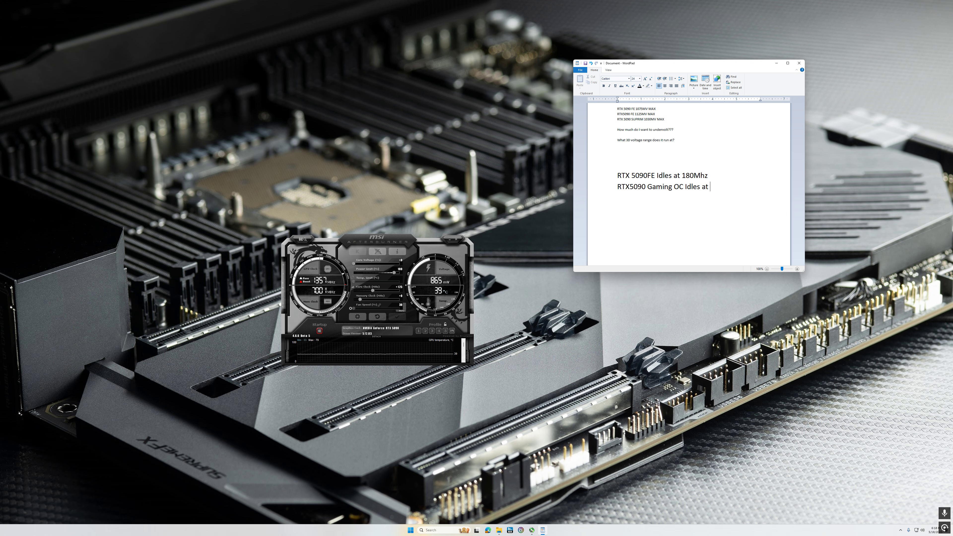
text(290Mhz)
right_click(752, 188)
click(738, 187)
right_click(749, 189)
click(713, 184)
Reopen the curve editor and compare the raised curve with the two idle-clock lines in the notes.
click(354, 288)
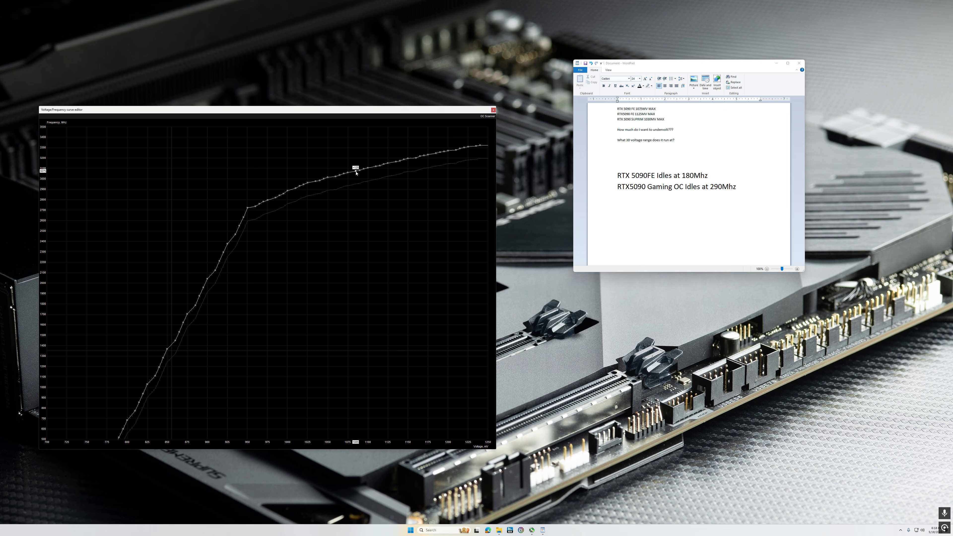
click(743, 186)
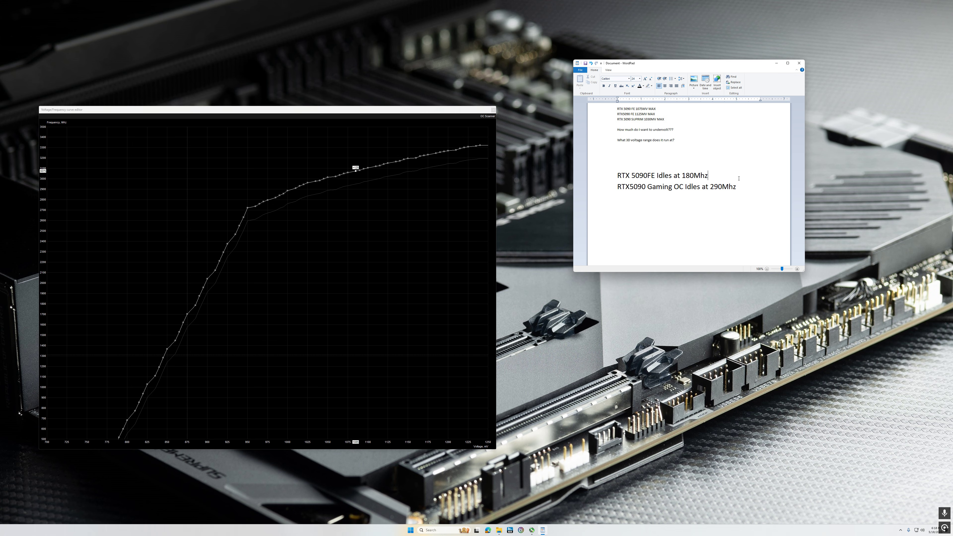
click(745, 188)
mouse_move(747, 187)
mouse_down()
mouse_move(617, 173)
mouse_move(737, 188)
mouse_up()
click(660, 185)
click(747, 190)
Open Calculator, place it below the notes, and subtract the 180 MHz idle clock from the 290 MHz one.
key(super)
text(cal)
key(Return)
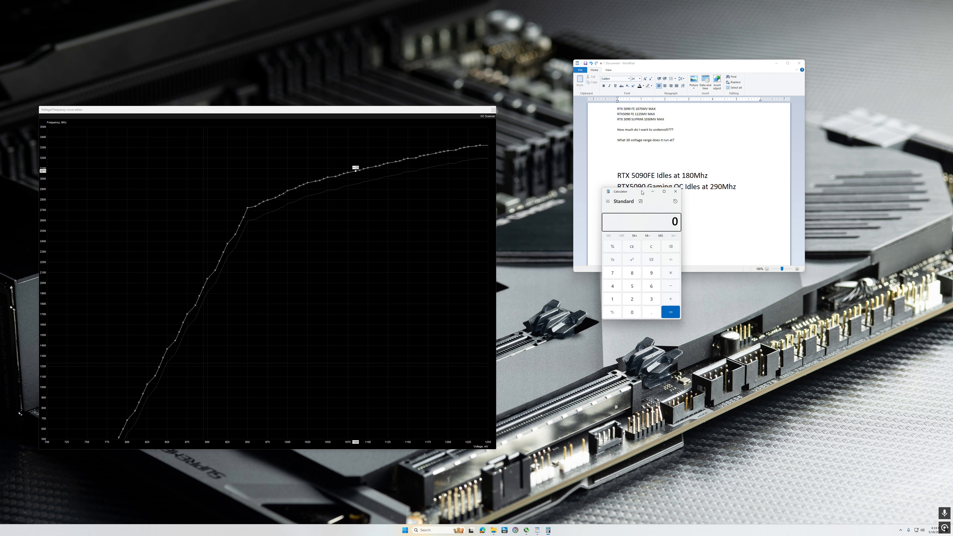
drag(669, 306, 693, 312)
click(690, 418)
key(9)
click(692, 431)
click(734, 407)
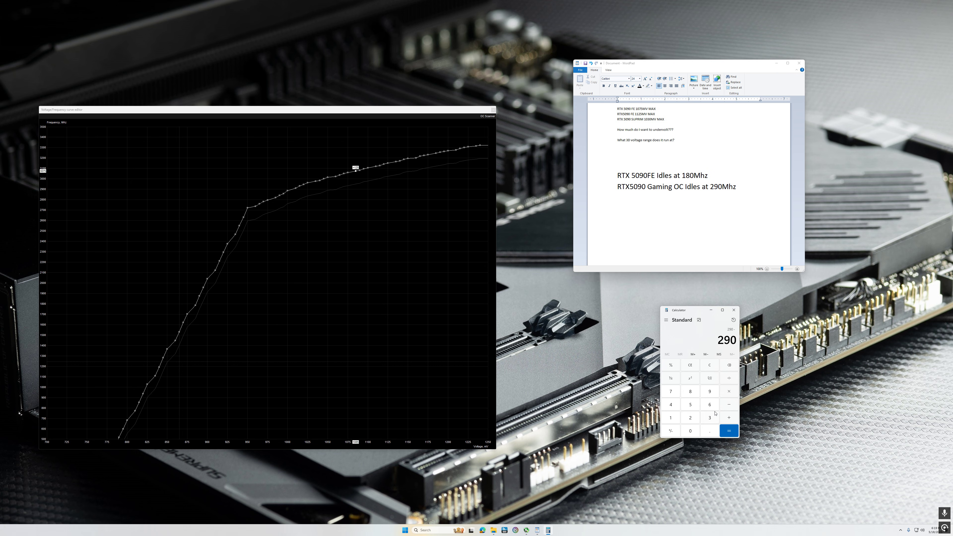
click(676, 419)
click(689, 393)
click(689, 430)
click(729, 431)
click(748, 322)
Close the curve editor, apply a core clock offset of +110 MHz, and reopen the editor to examine the shifted curve.
click(492, 109)
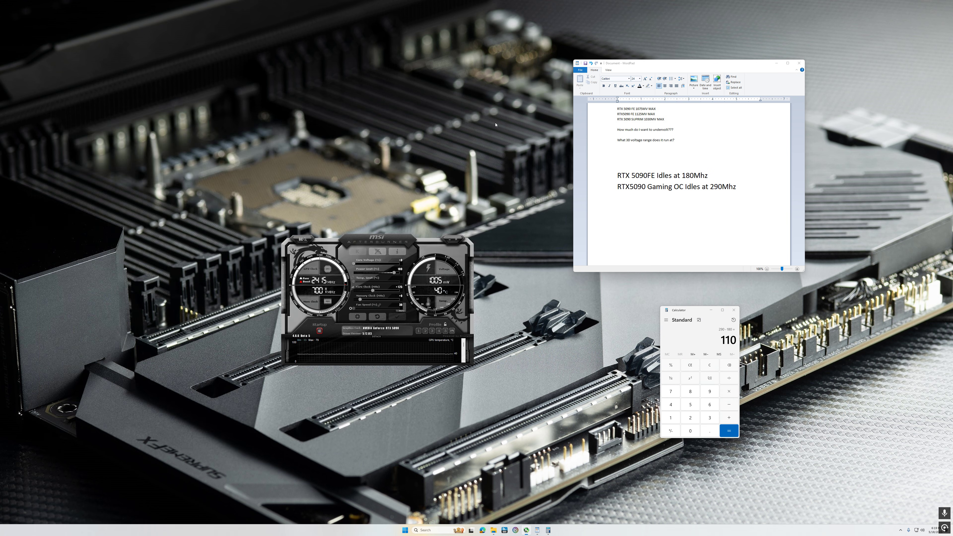
click(376, 316)
key(Return)
click(396, 317)
click(353, 287)
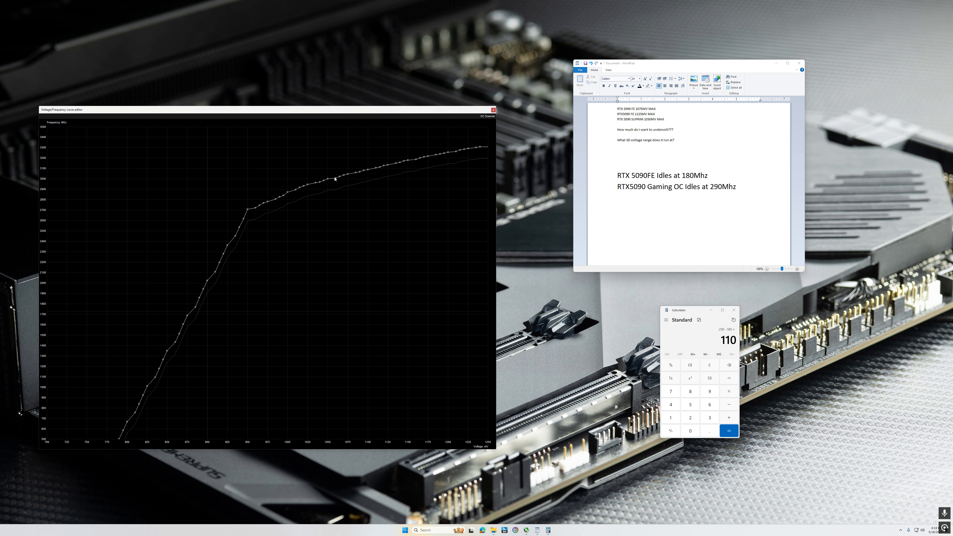
mouse_move(328, 180)
Reset the core clock offset to default and reopen the curve editor to check the curve's lowest point.
right_click(426, 53)
click(380, 51)
click(493, 110)
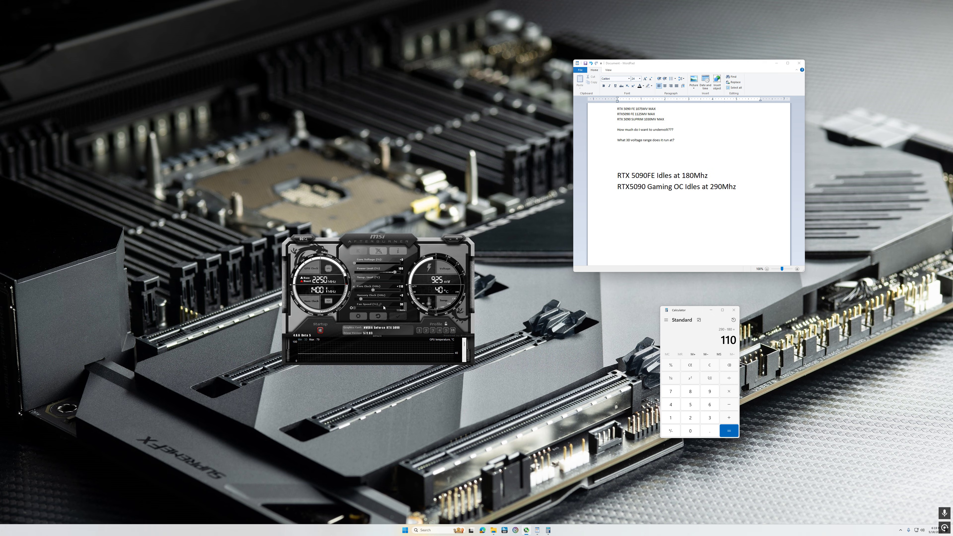
click(353, 287)
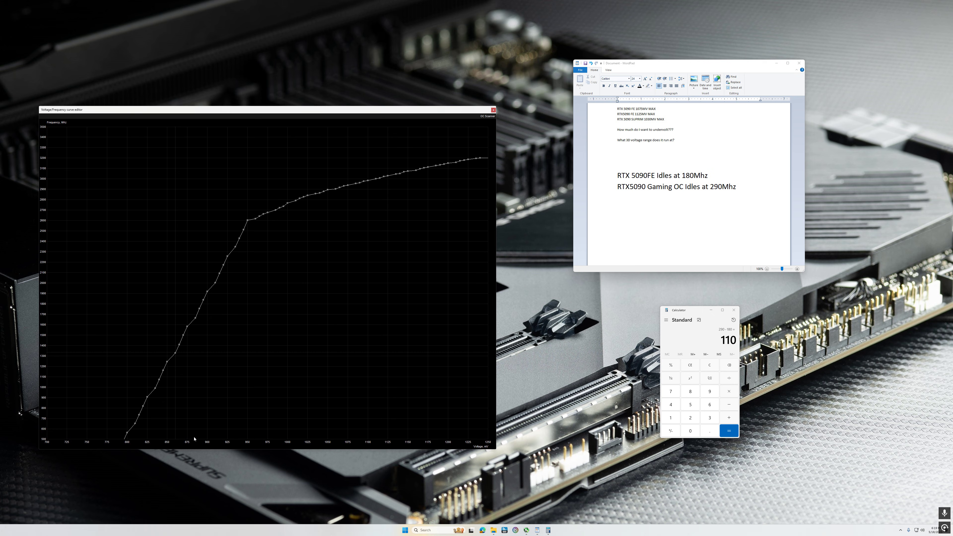
mouse_move(128, 435)
Rearrange the curve editor and the Afterburner window so the controls, curve and notes can be seen together.
drag(436, 113, 400, 282)
drag(339, 279, 373, 144)
right_click(347, 85)
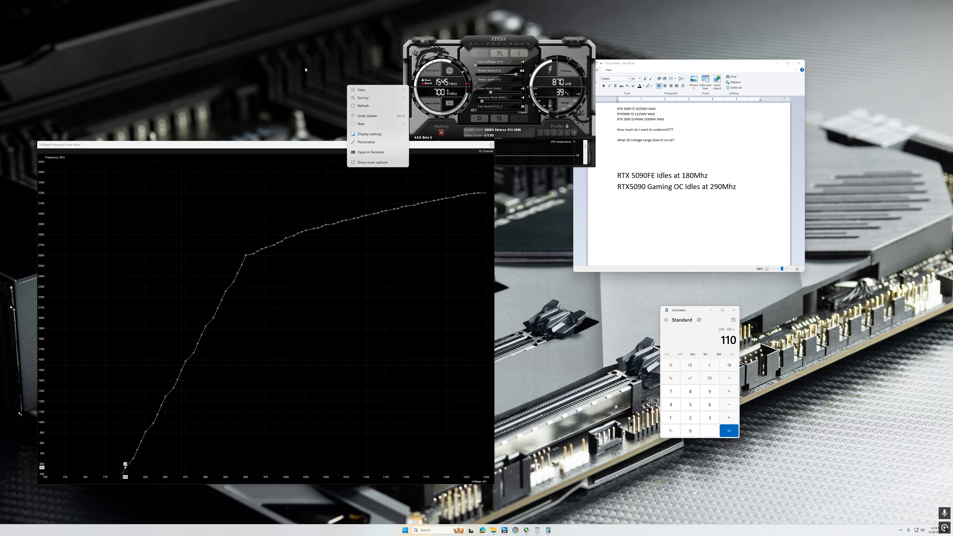
Highlight the second and third maximum-voltage lines in the notes in turn to compare the cards' limits.
click(629, 115)
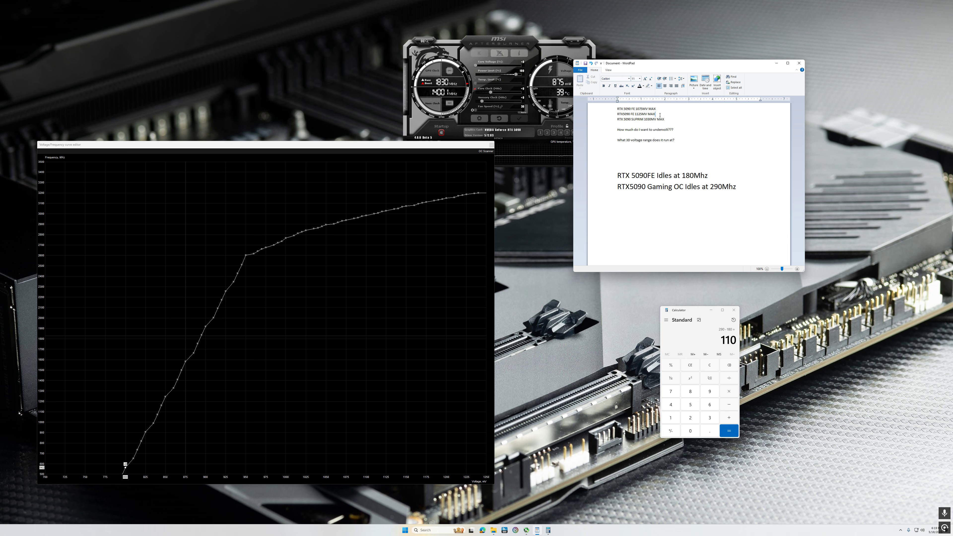
triple_click(629, 115)
click(683, 125)
drag(669, 120, 620, 119)
click(657, 117)
drag(659, 115, 616, 115)
drag(655, 114, 617, 113)
click(666, 120)
click(662, 114)
click(692, 122)
click(664, 110)
drag(675, 120, 603, 123)
click(680, 123)
drag(682, 120, 629, 120)
click(642, 129)
Mark the curve ranges of about 795–930 mV and 990–1185 mV, revisit the voltage-limit notes, and clear the range selection.
click(277, 195)
drag(120, 435, 231, 442)
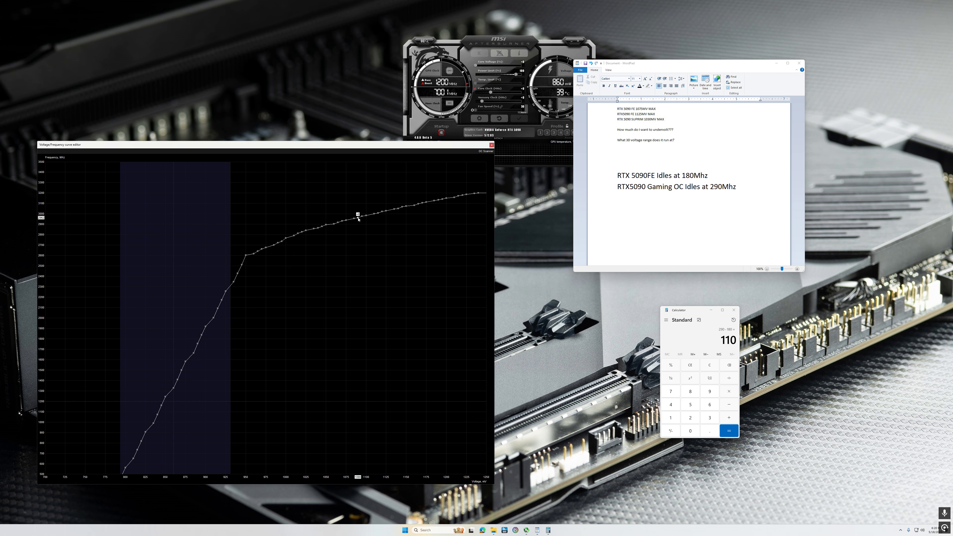
drag(282, 259, 436, 278)
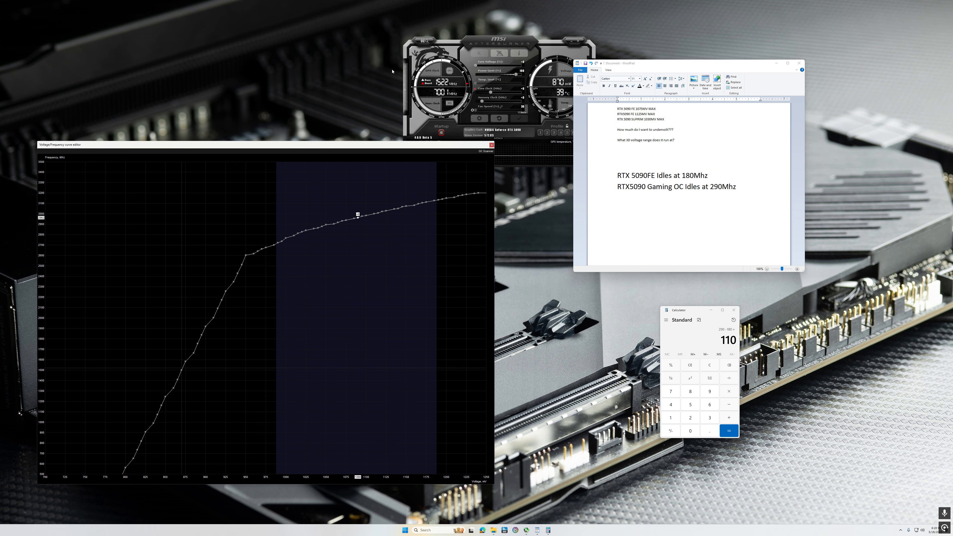
click(680, 117)
click(680, 116)
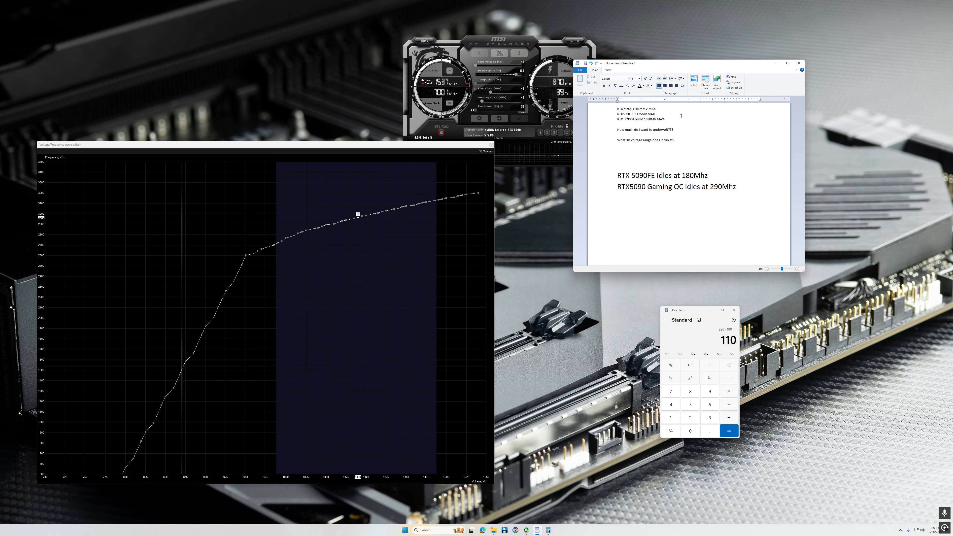
click(364, 371)
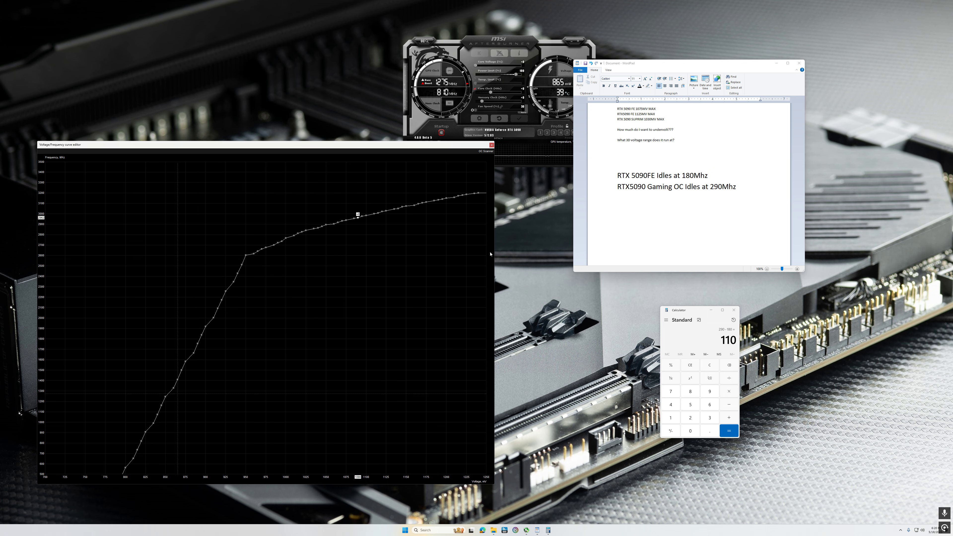
Raise the power limit and core voltage to their maximum and apply the settings.
click(509, 55)
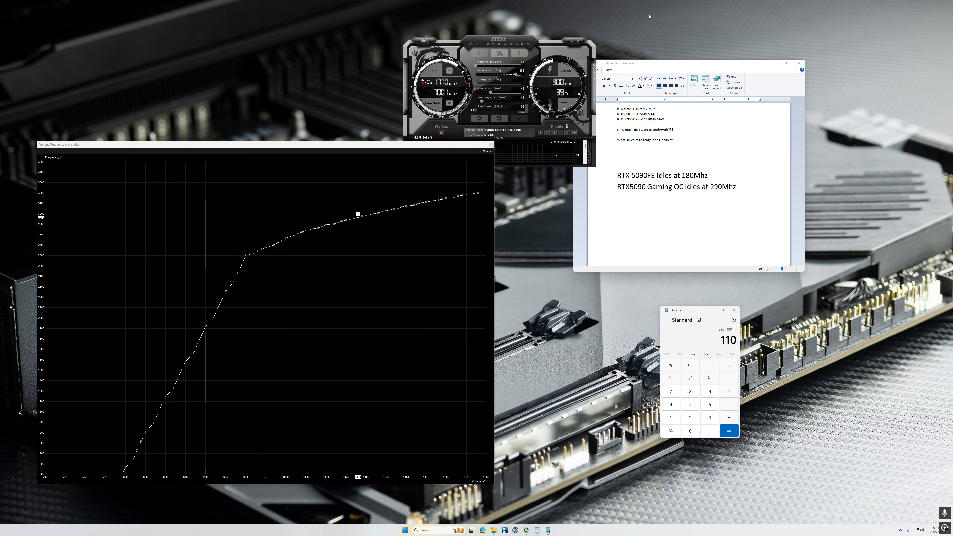
drag(516, 74, 571, 76)
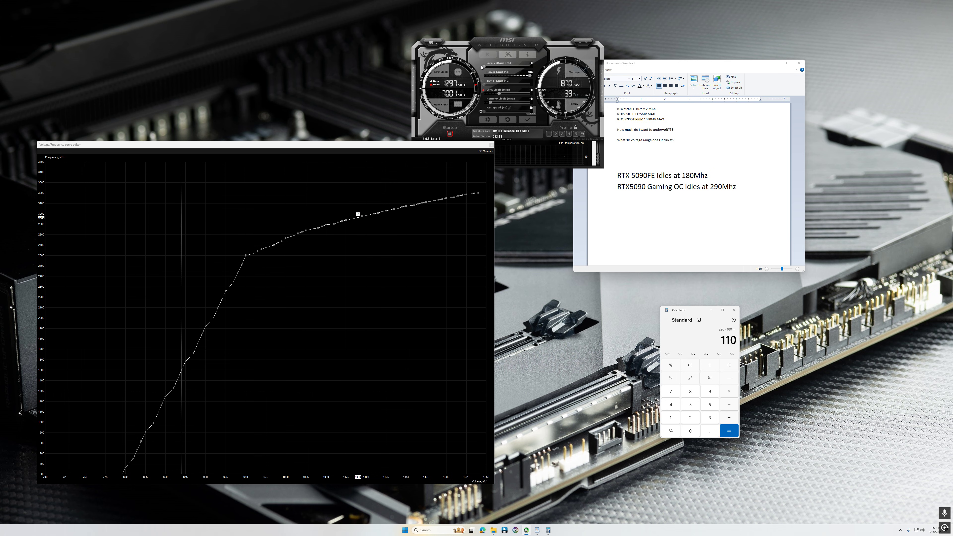
drag(482, 67, 529, 67)
click(527, 120)
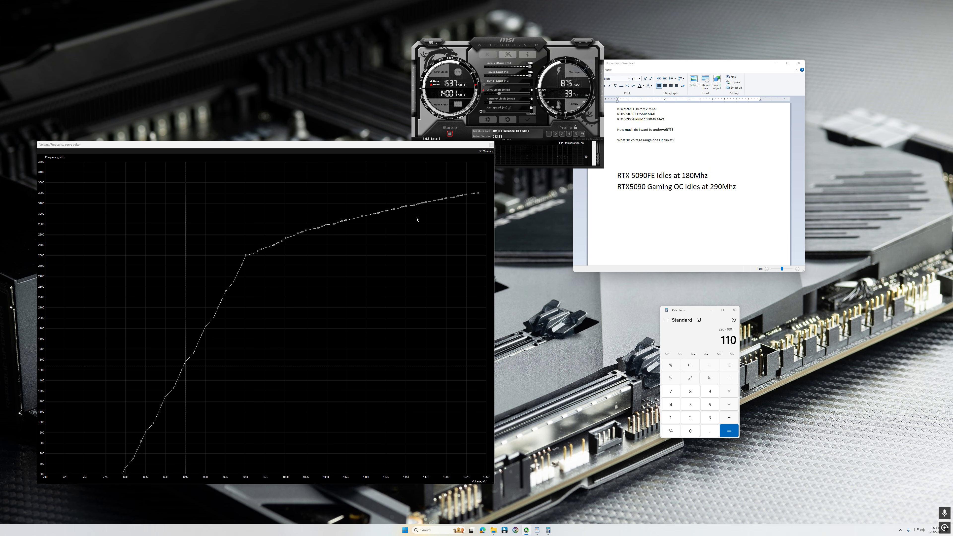